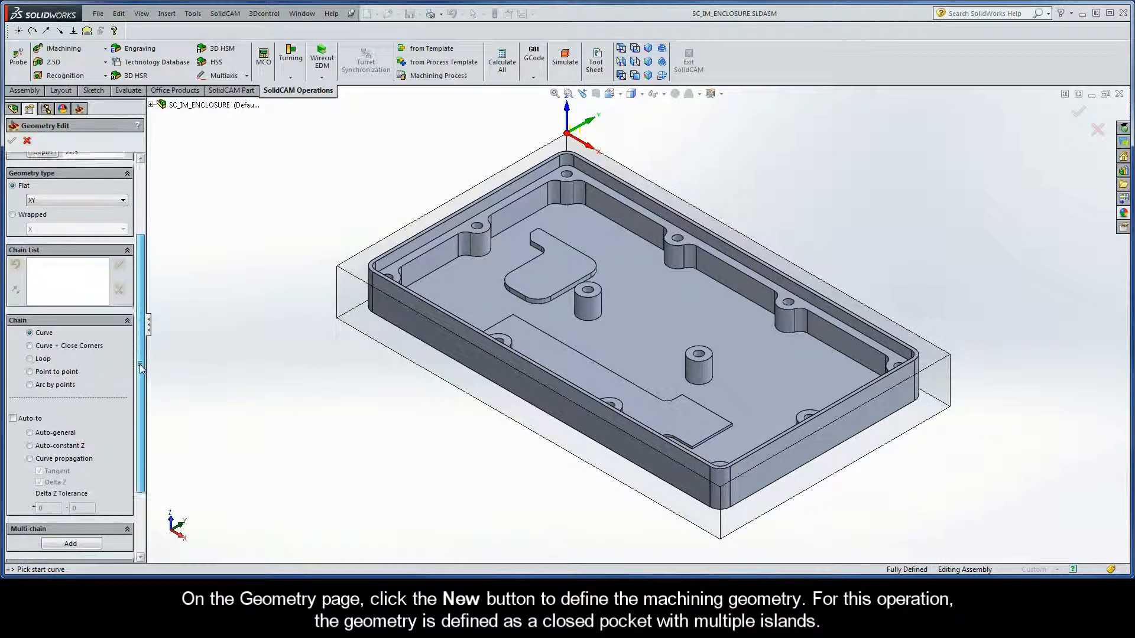
Define the outer pocket chain from a lower edge of the pocket contour, closed with Auto-constant Z, and accept it
scroll(285, 240, "down", 2)
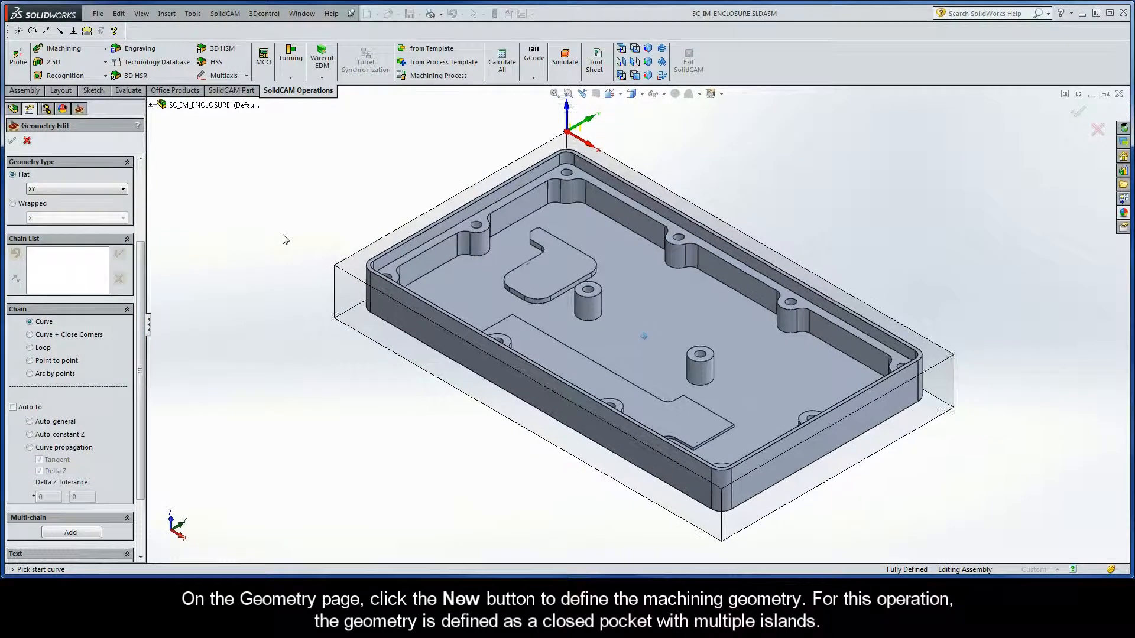
scroll(280, 235, "down", 1)
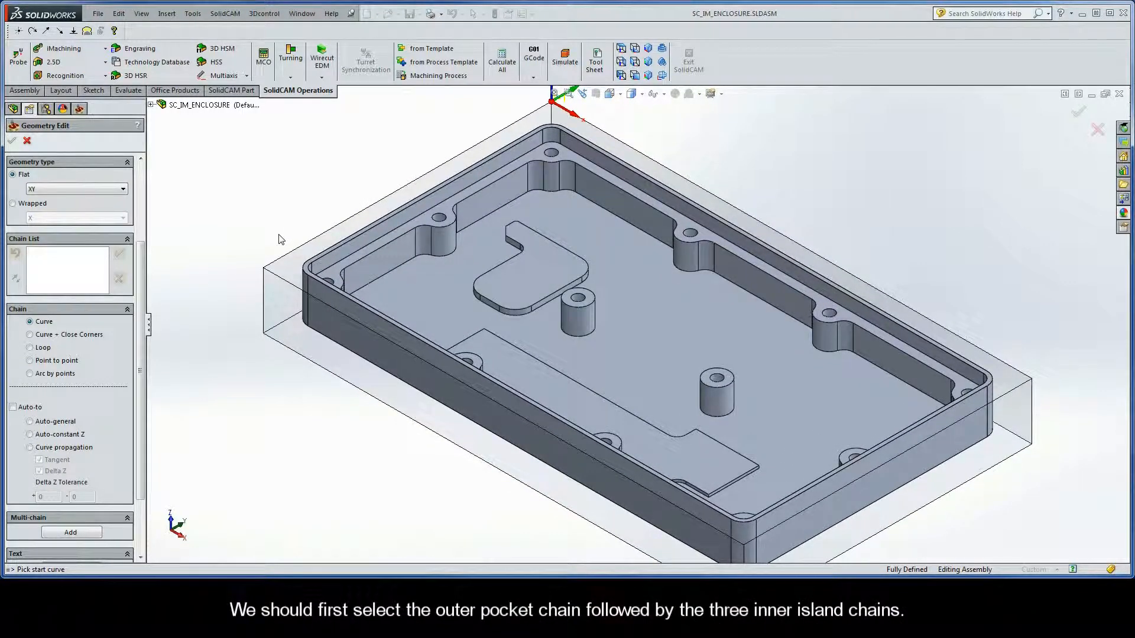
left_click(797, 323)
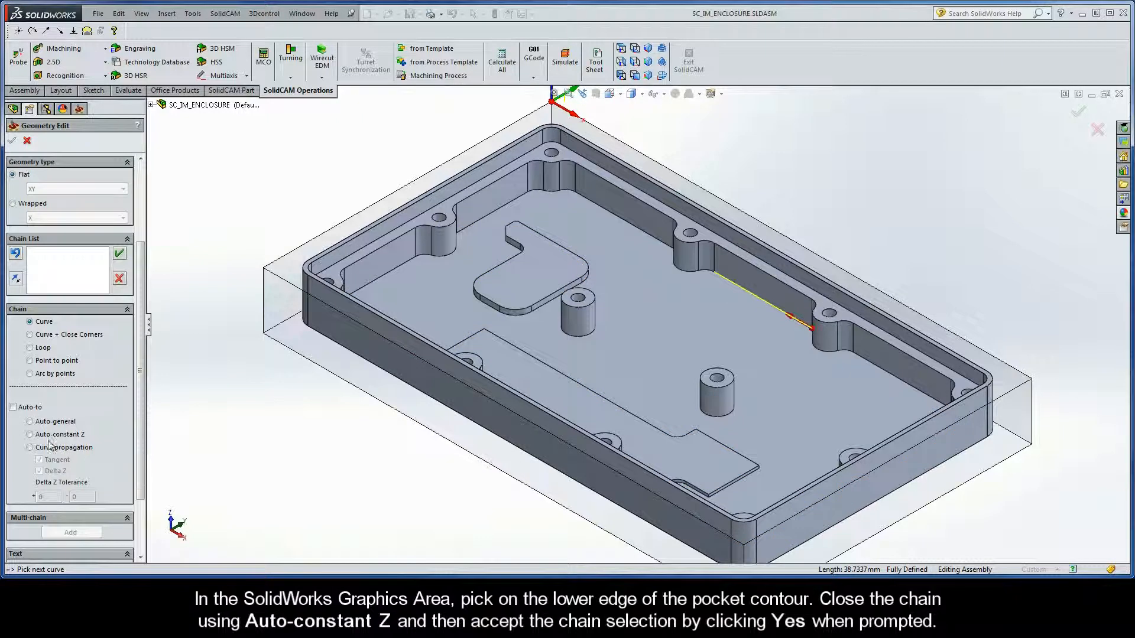
left_click(30, 434)
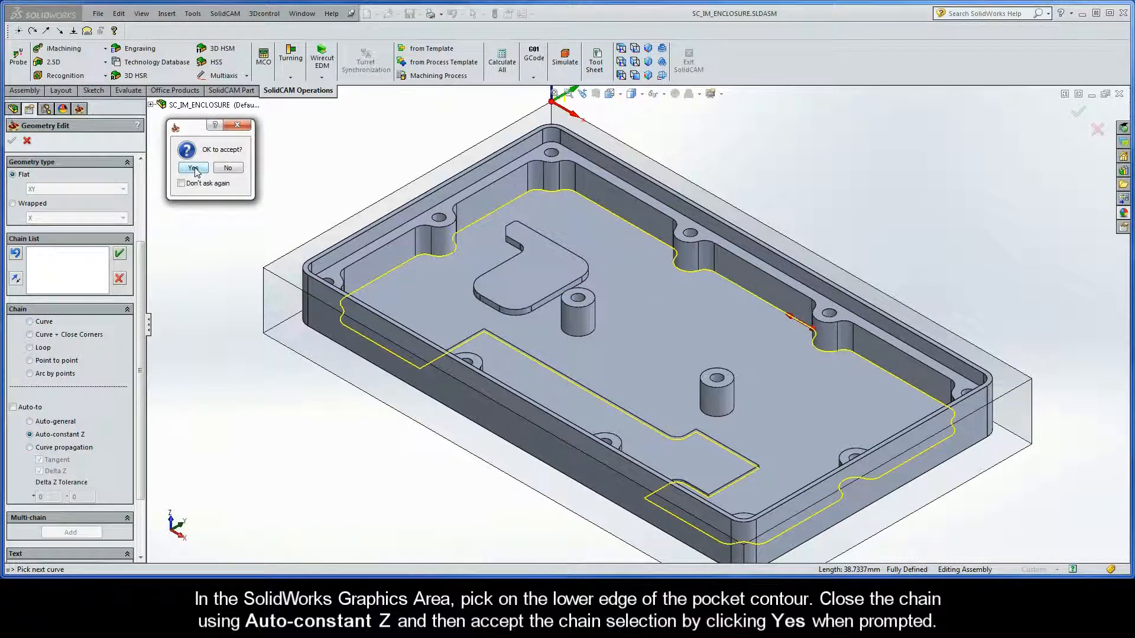
left_click(195, 170)
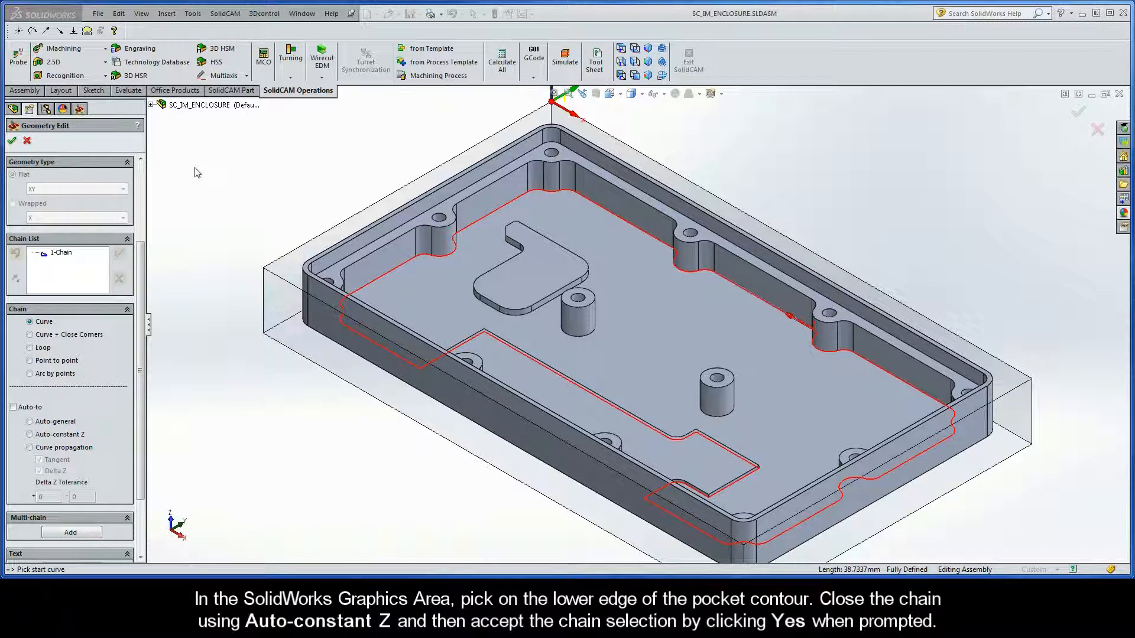
Add the hook-shaped island's contour as a chain closed with Auto-constant Z and accept it
left_click(495, 308)
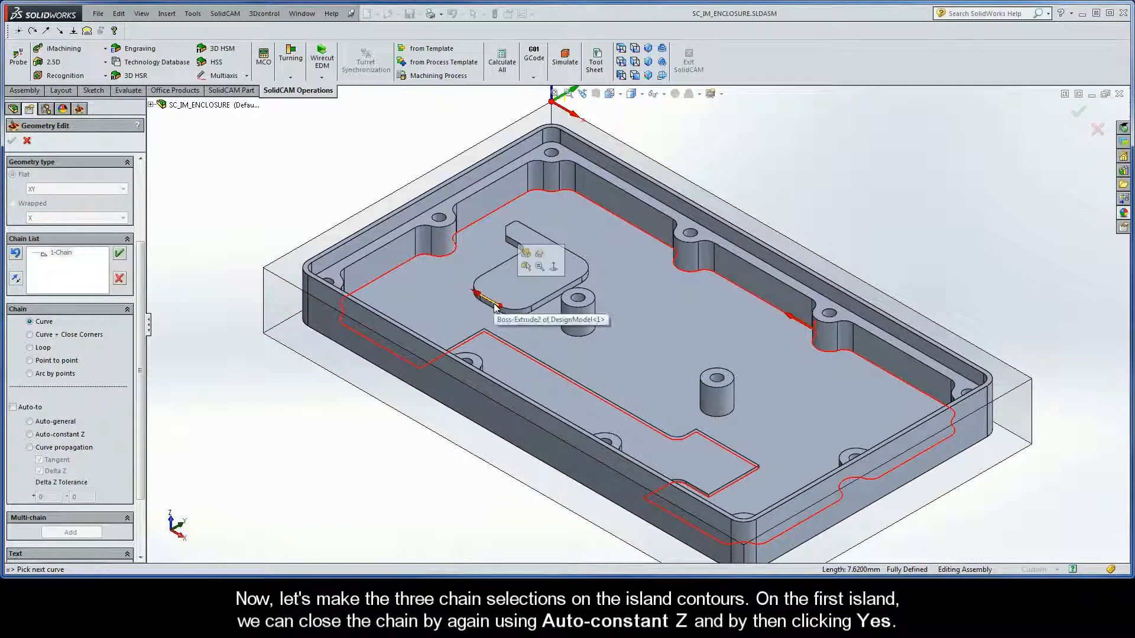
left_click(29, 435)
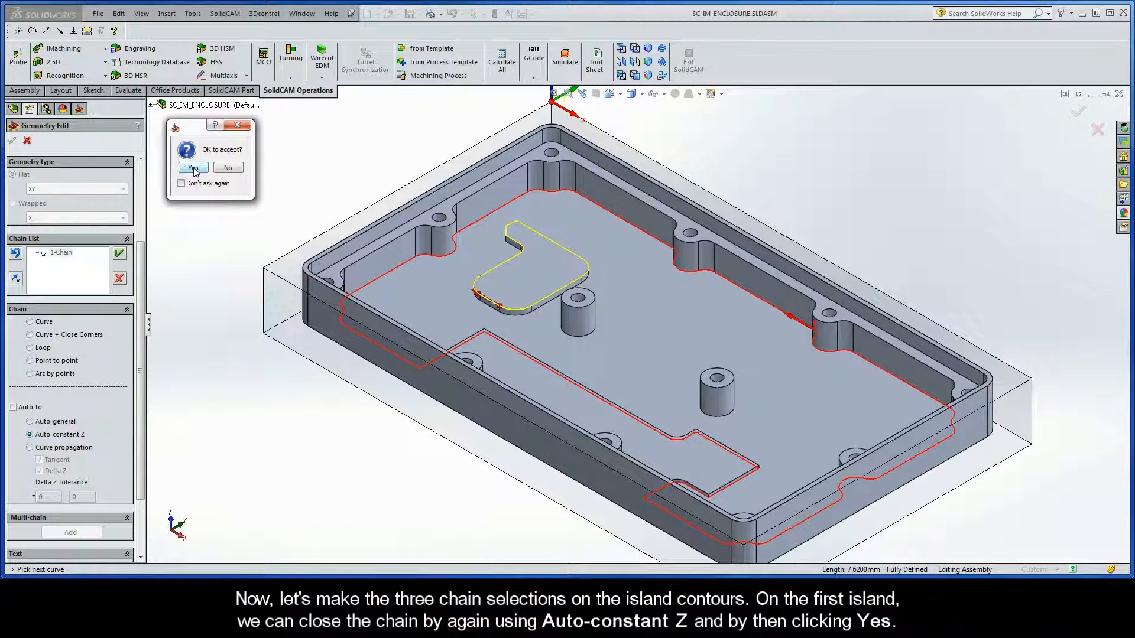
left_click(193, 168)
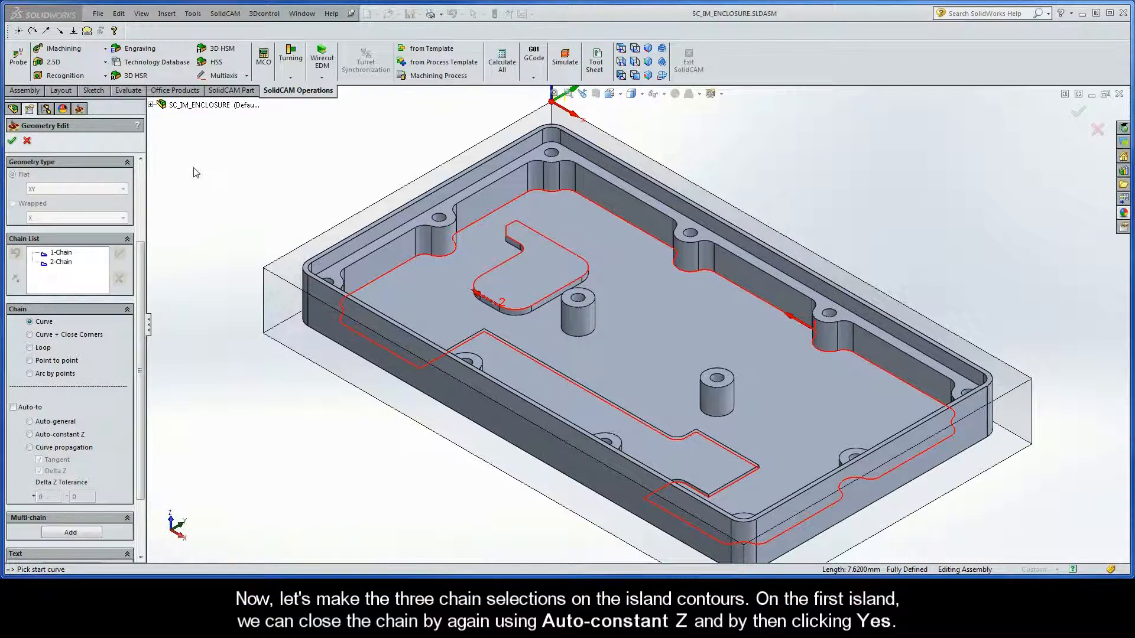
Add the circular top edges of the two round bosses as island chains and confirm the geometry definition
left_click(561, 301)
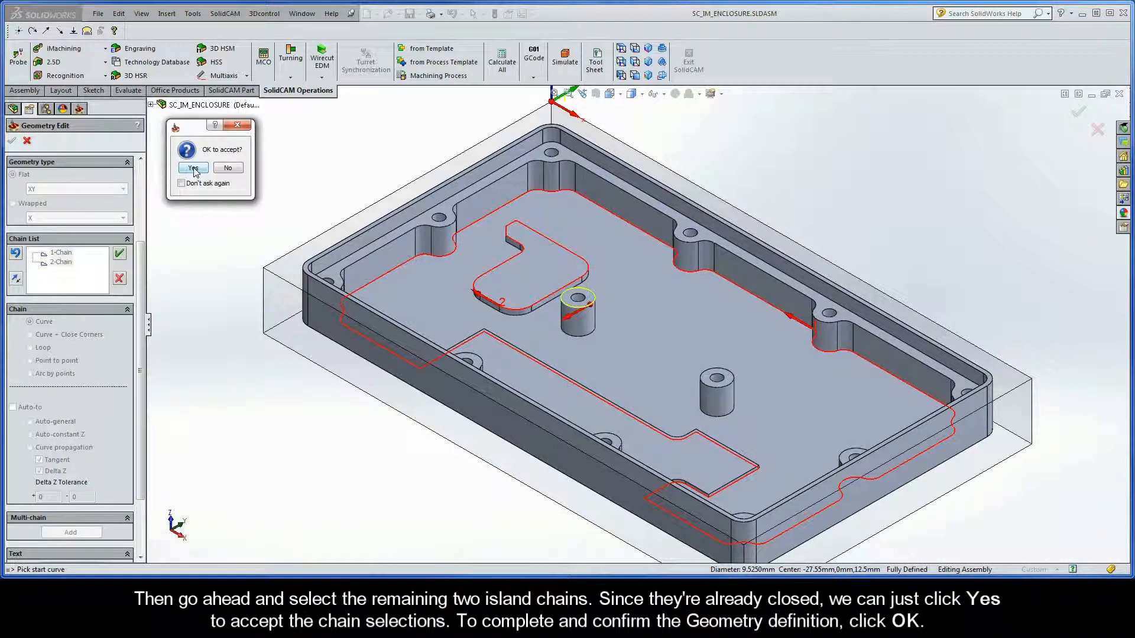
left_click(194, 168)
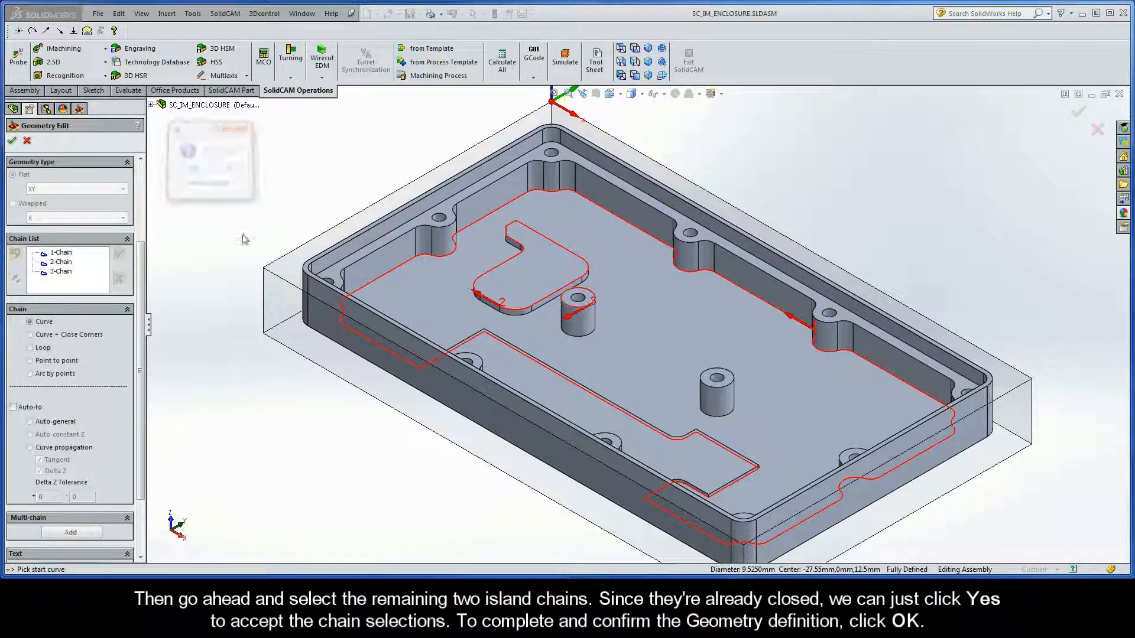
left_click(702, 383)
left_click(195, 171)
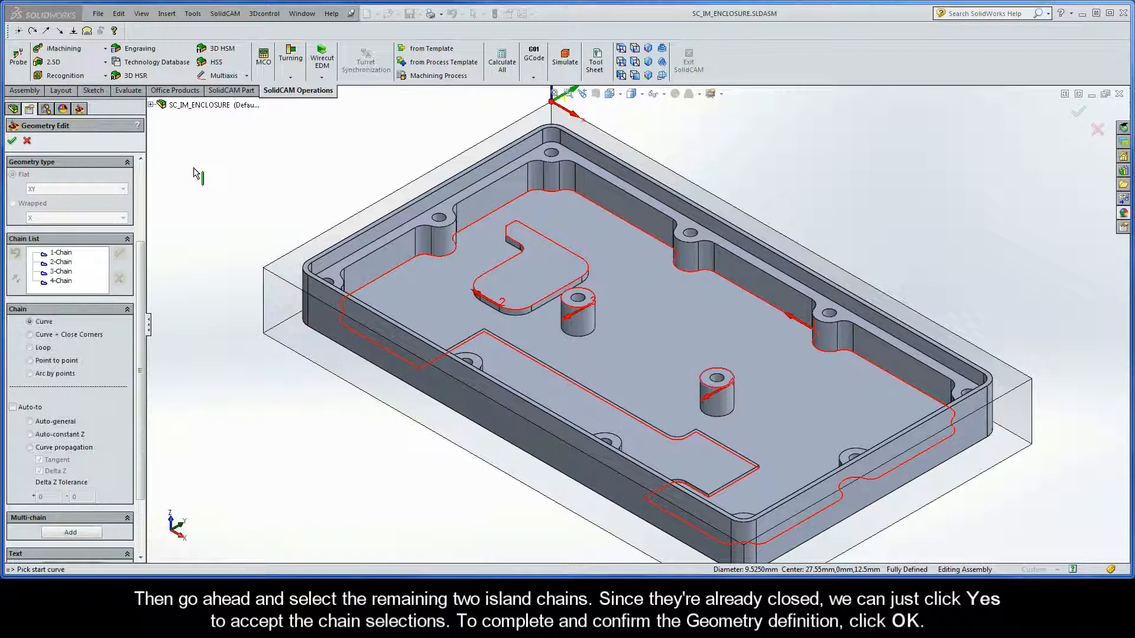
left_click(13, 142)
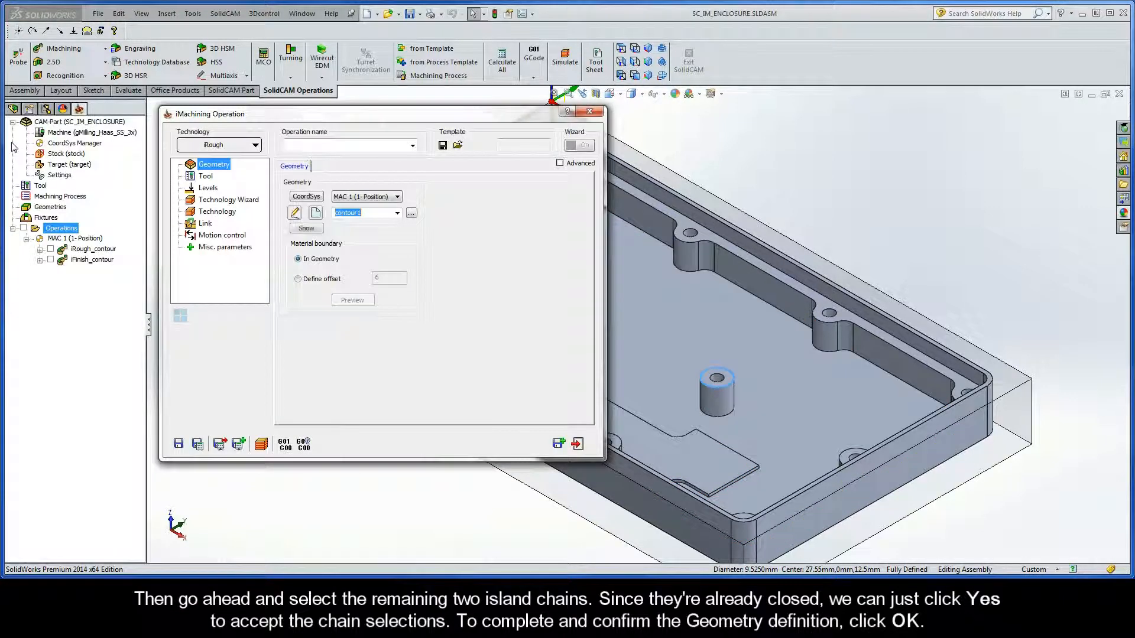
Add a new end mill to the tool table for the iRough operation
left_click(205, 176)
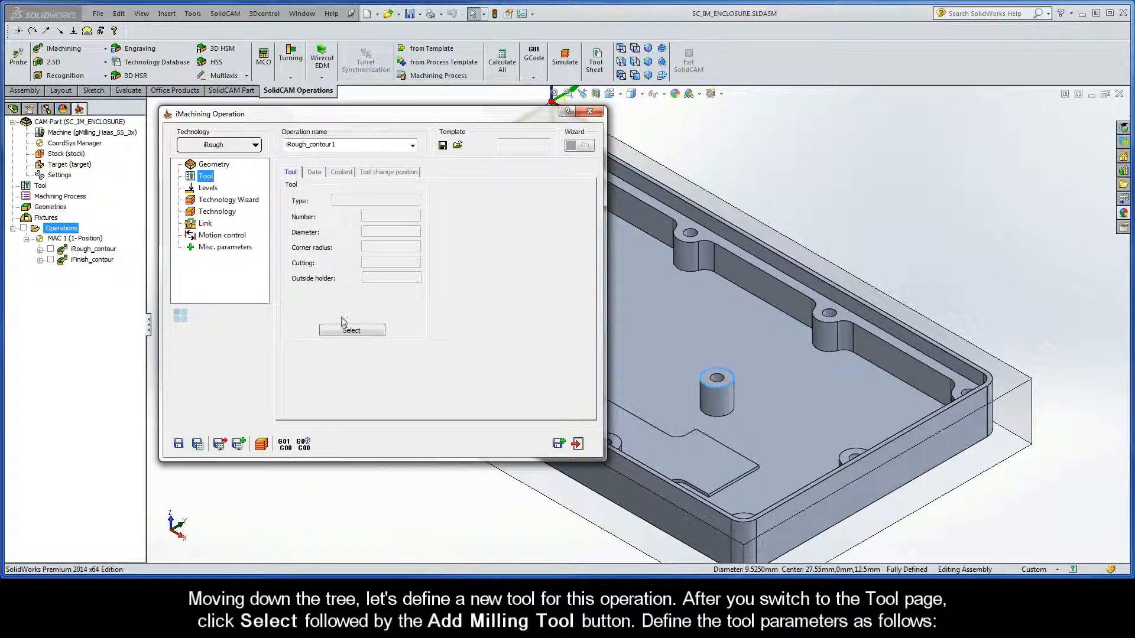
left_click(351, 331)
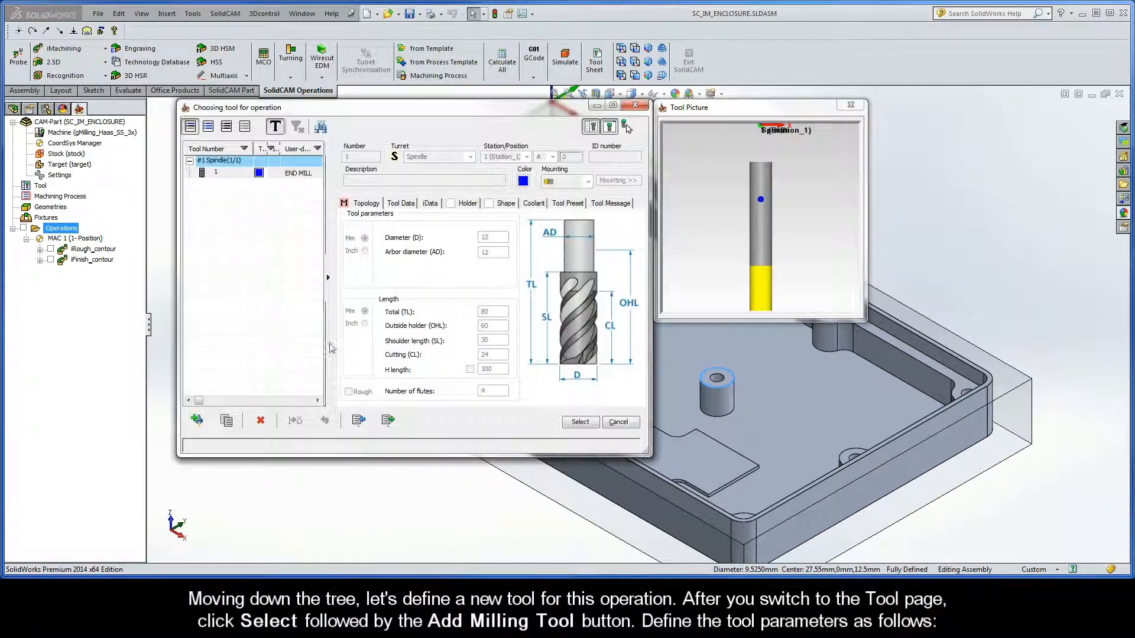
left_click(199, 418)
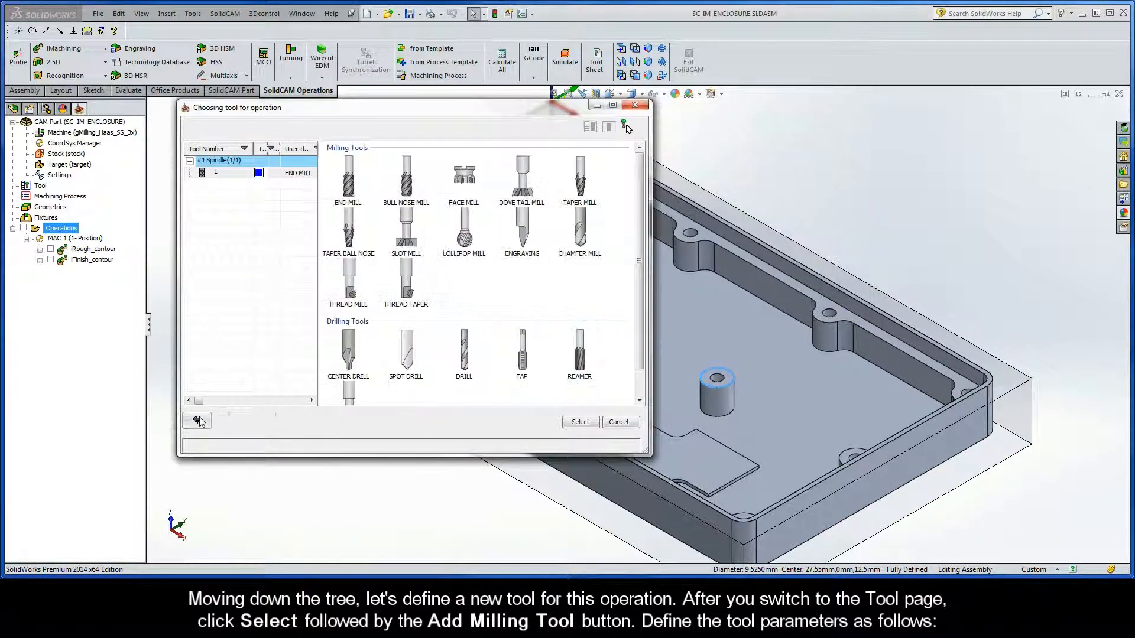
left_click(345, 178)
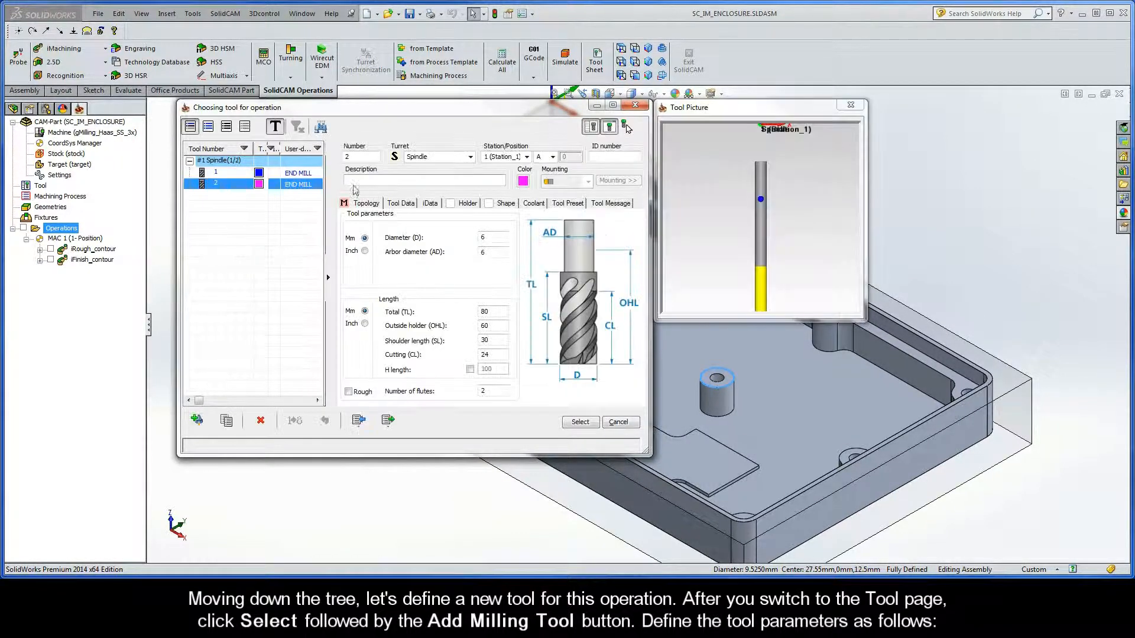
Set the new end mill's diameter to 9.5 mm and its number of flutes to 4, and choose it for the operation
left_click(491, 238)
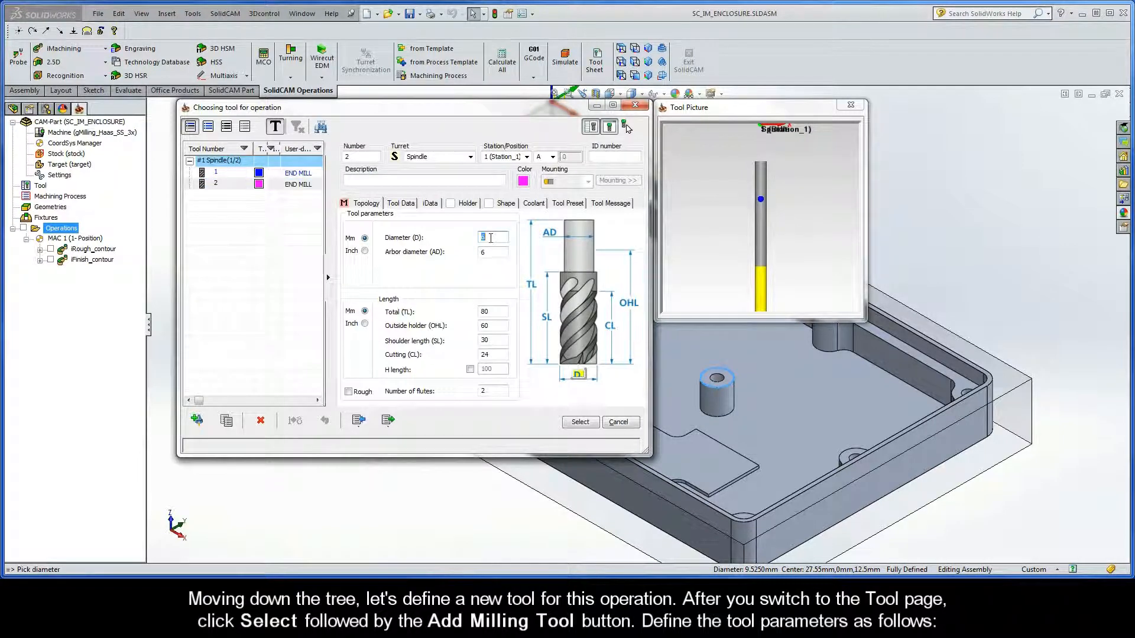
type("9.5")
key("Tab")
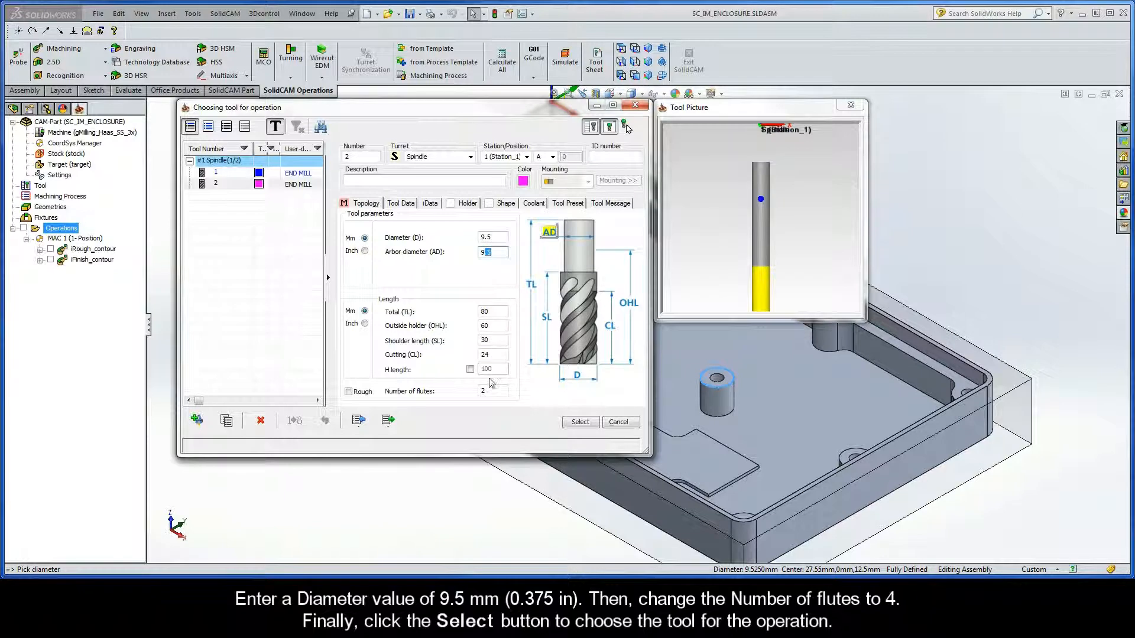
double_click(490, 391)
type("4")
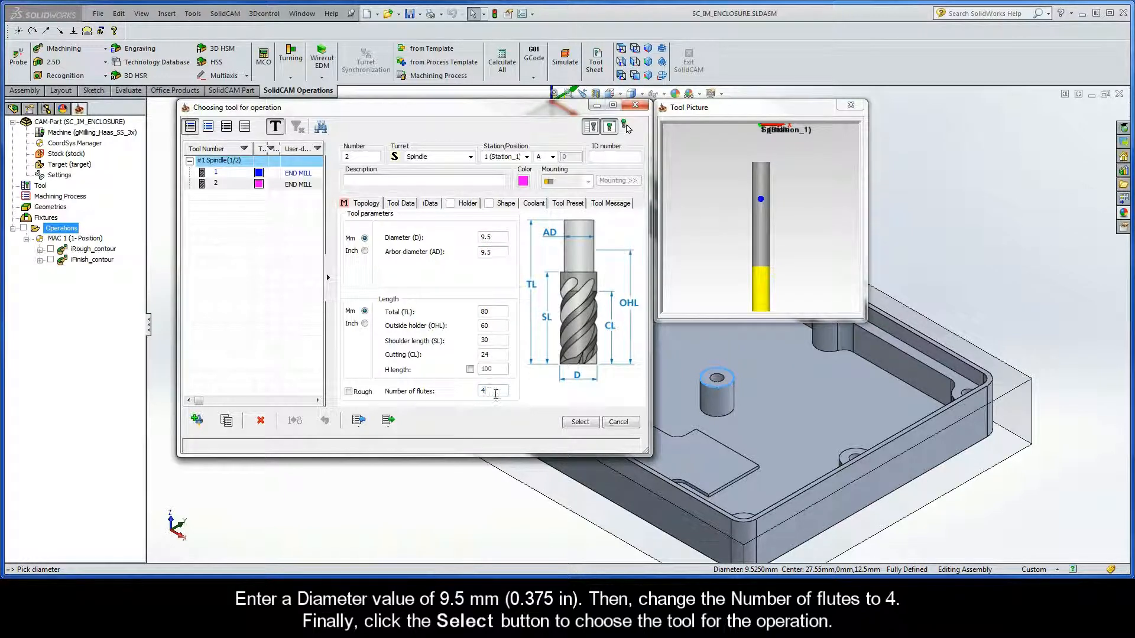
left_click(580, 422)
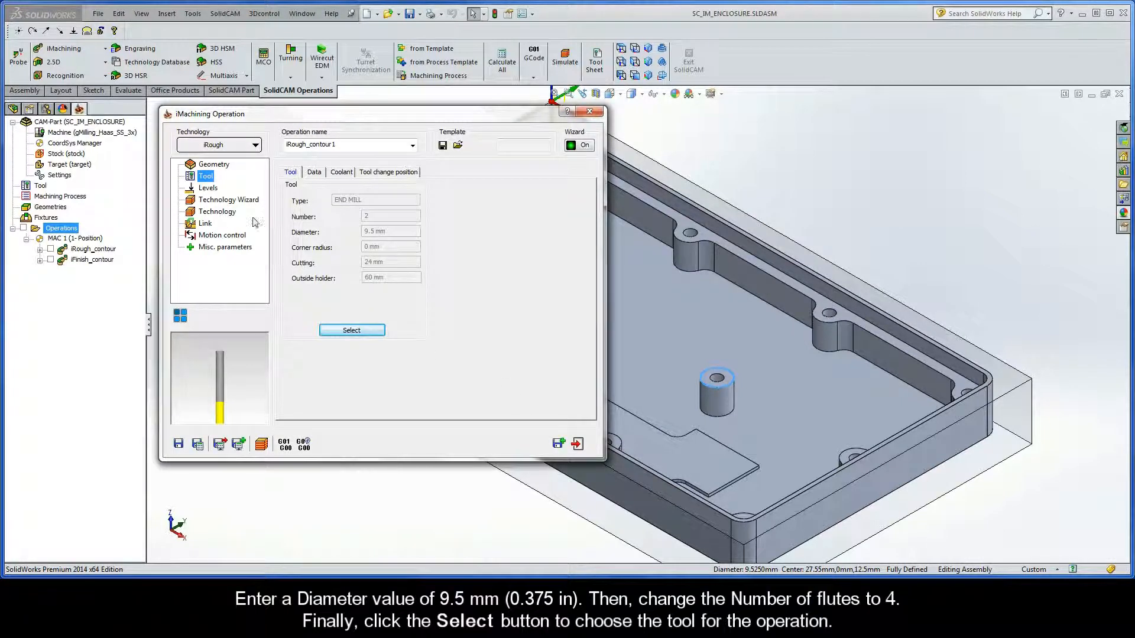
Define the operation's upper milling level at Z 0 from the top face of the stock model
left_click(208, 189)
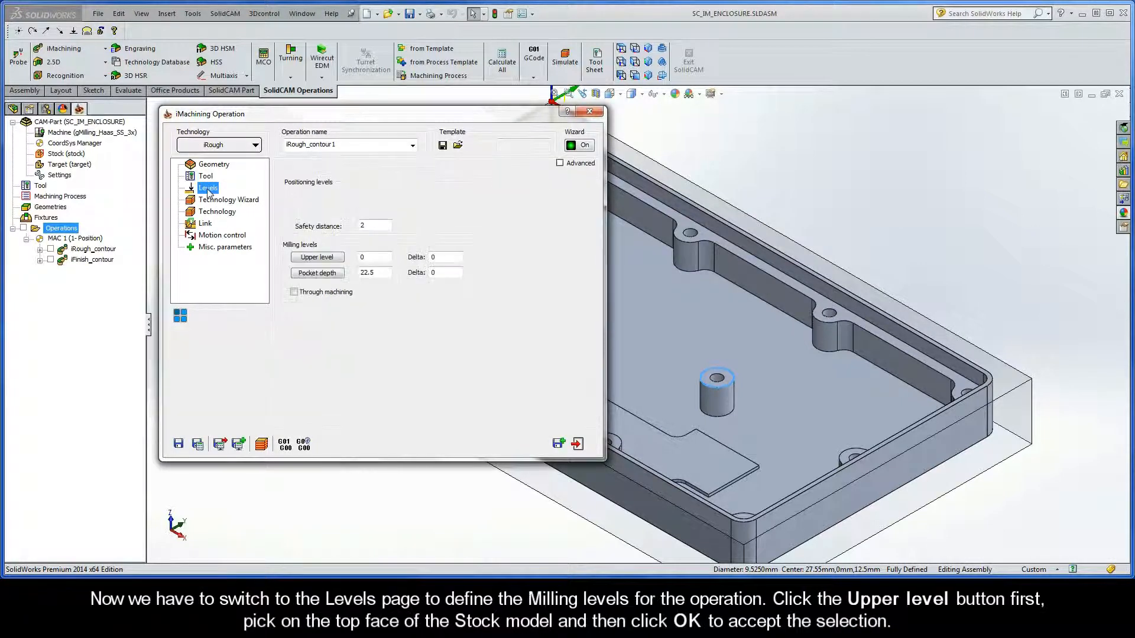
left_click(318, 258)
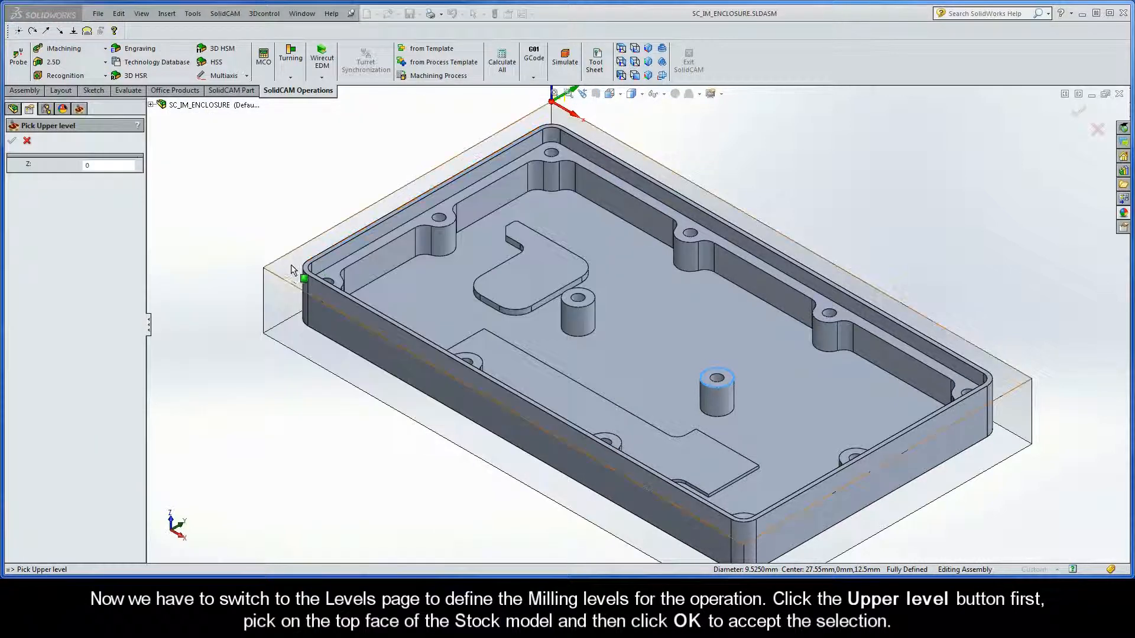
left_click(288, 265)
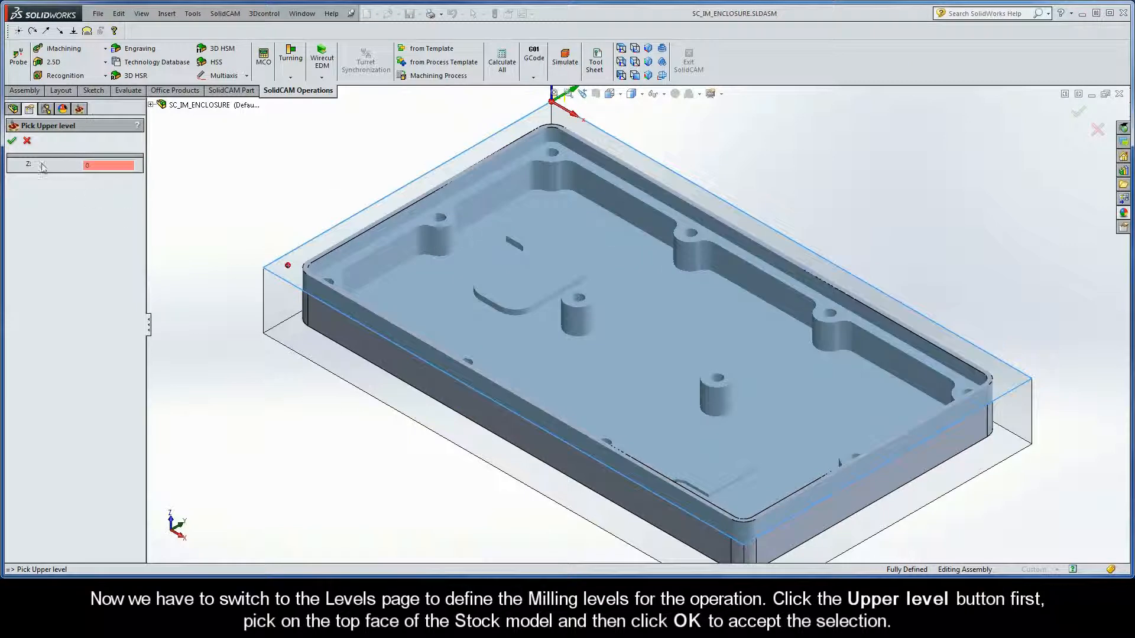
left_click(12, 141)
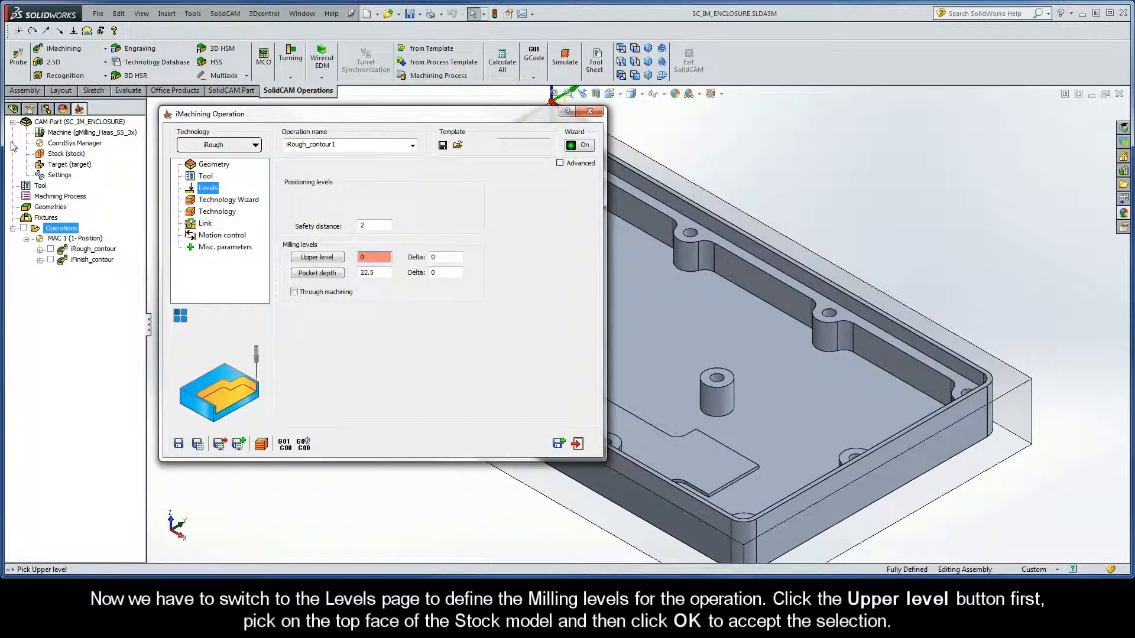
Define the pocket depth as 15 mm from the floor face of the pocket
left_click(317, 274)
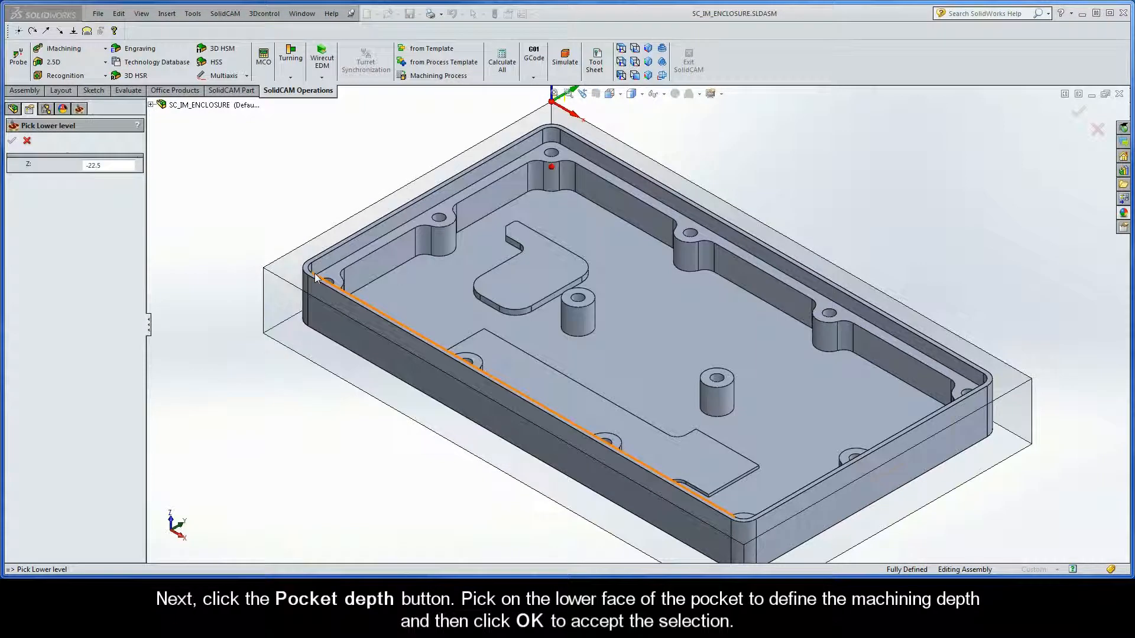
left_click(422, 292)
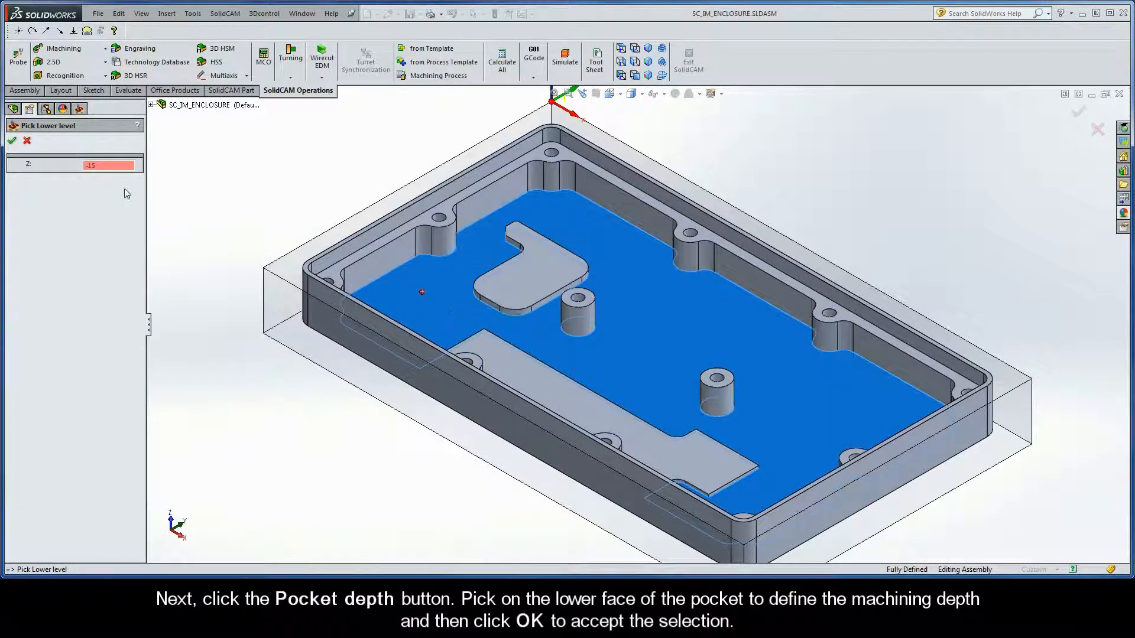
left_click(12, 141)
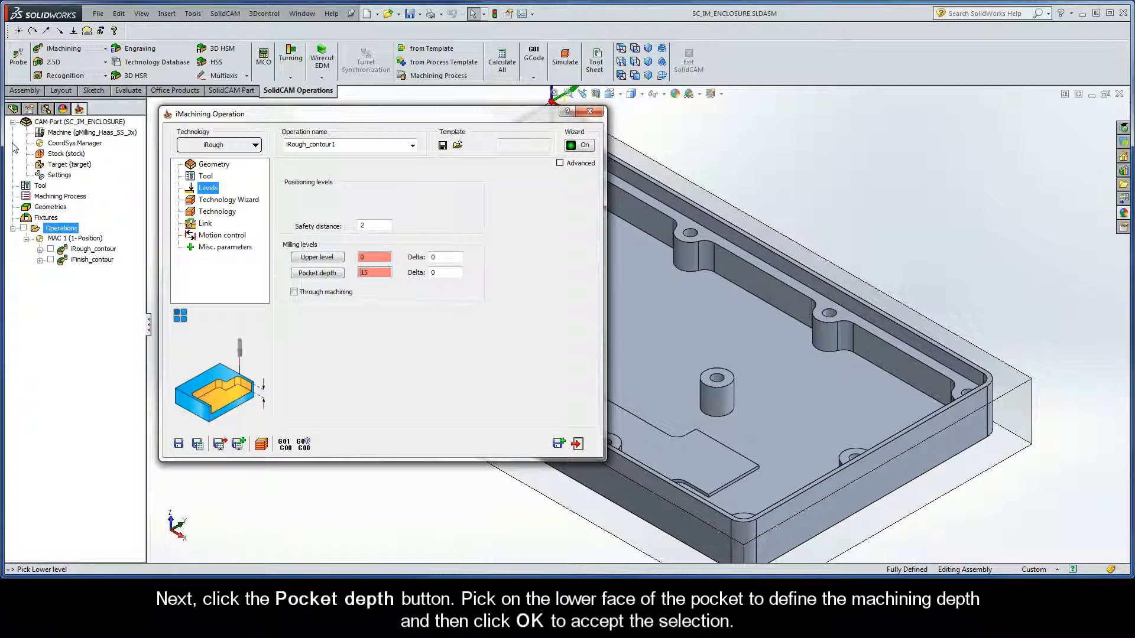
Check the Technology Wizard's automatic step down, and save and calculate the iRough operation
left_click(221, 203)
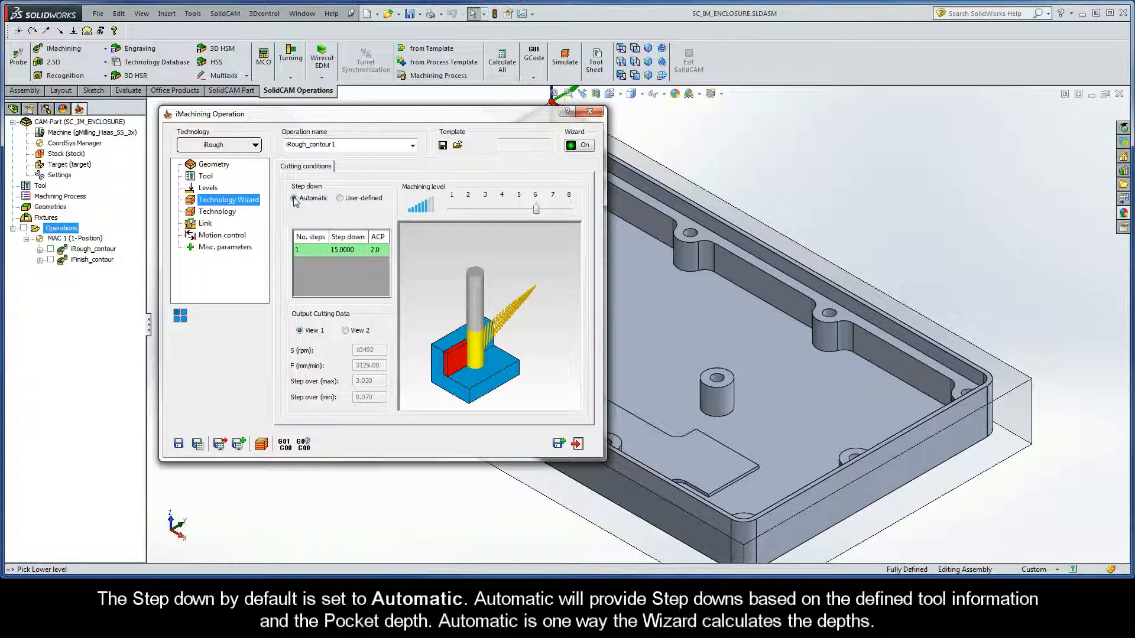
mouse_move(295, 199)
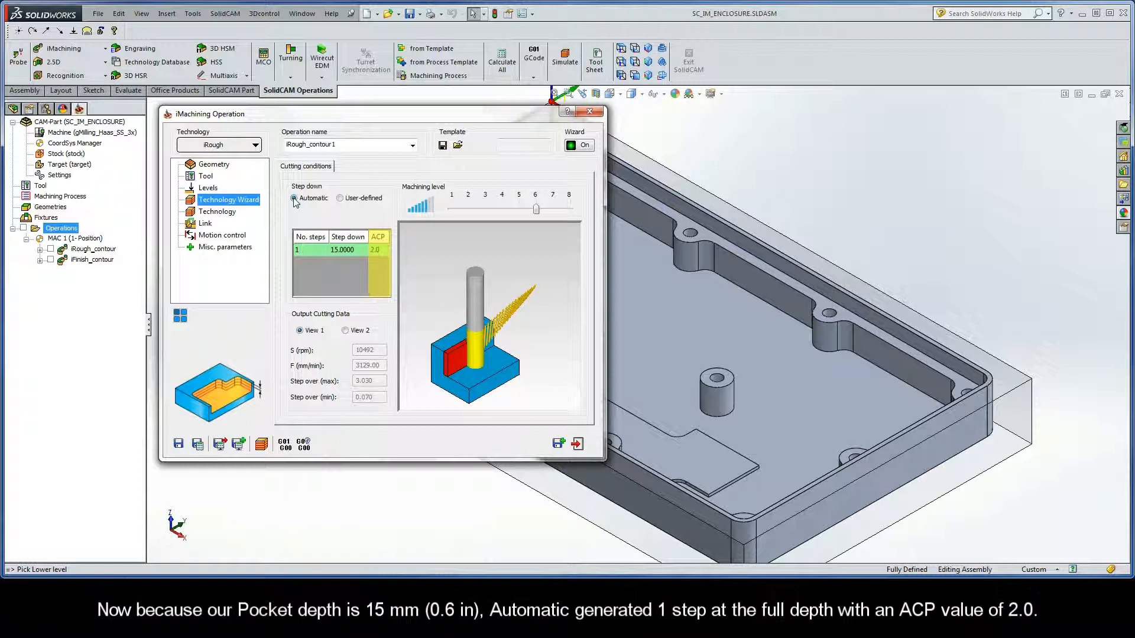
left_click(198, 444)
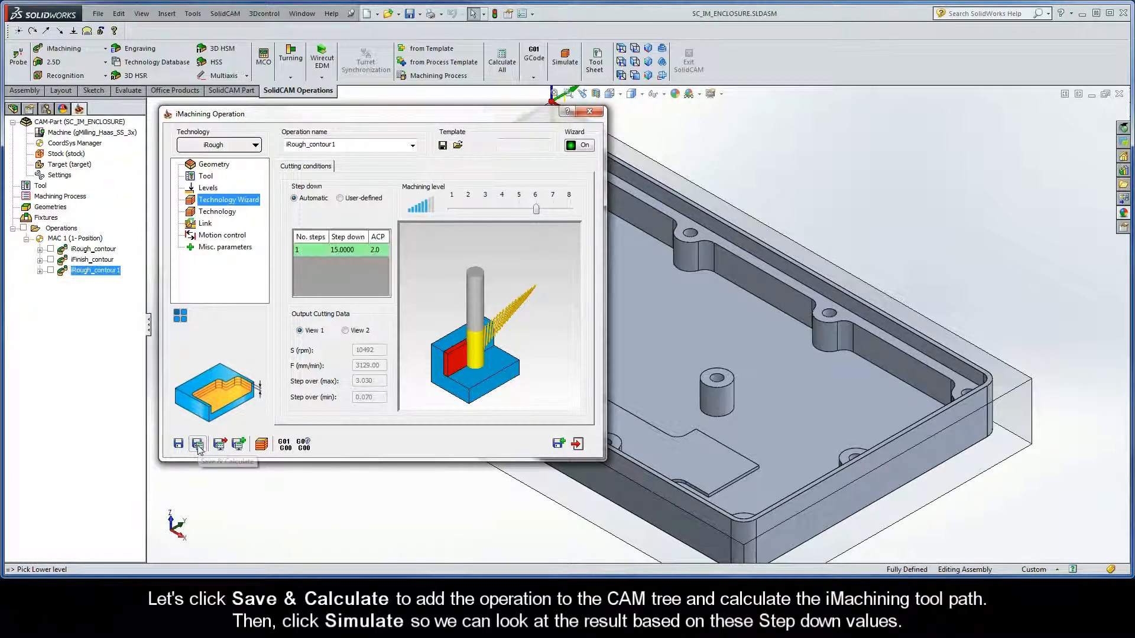
Simulate the iRough tool path in Host CAD mode with solid verification at a higher speed, and exit the simulation
left_click(261, 443)
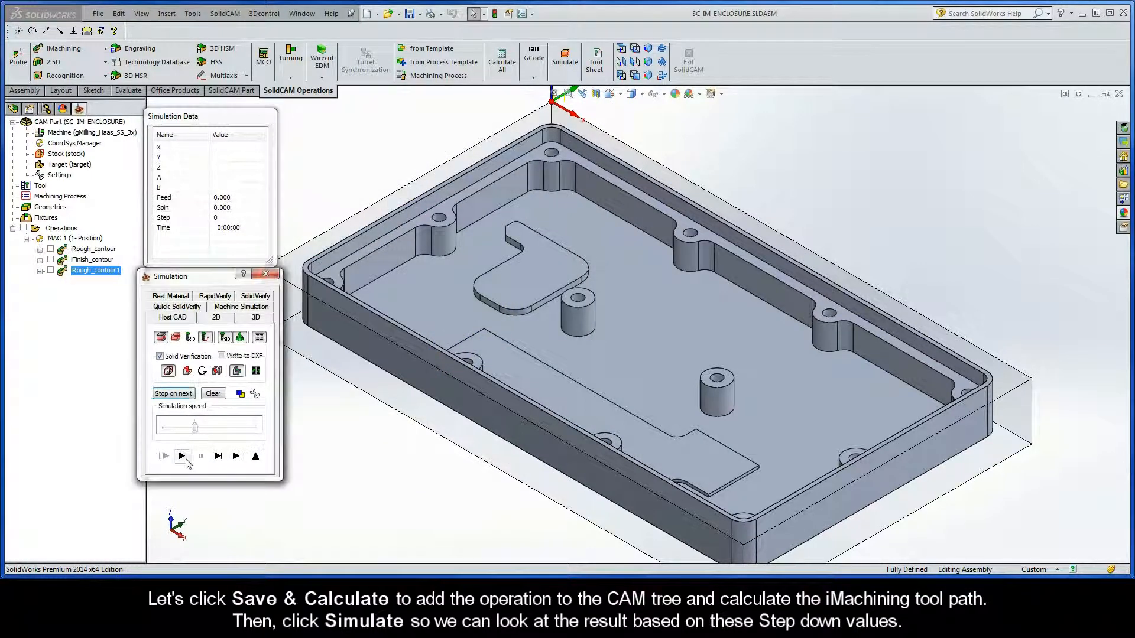
left_click(181, 457)
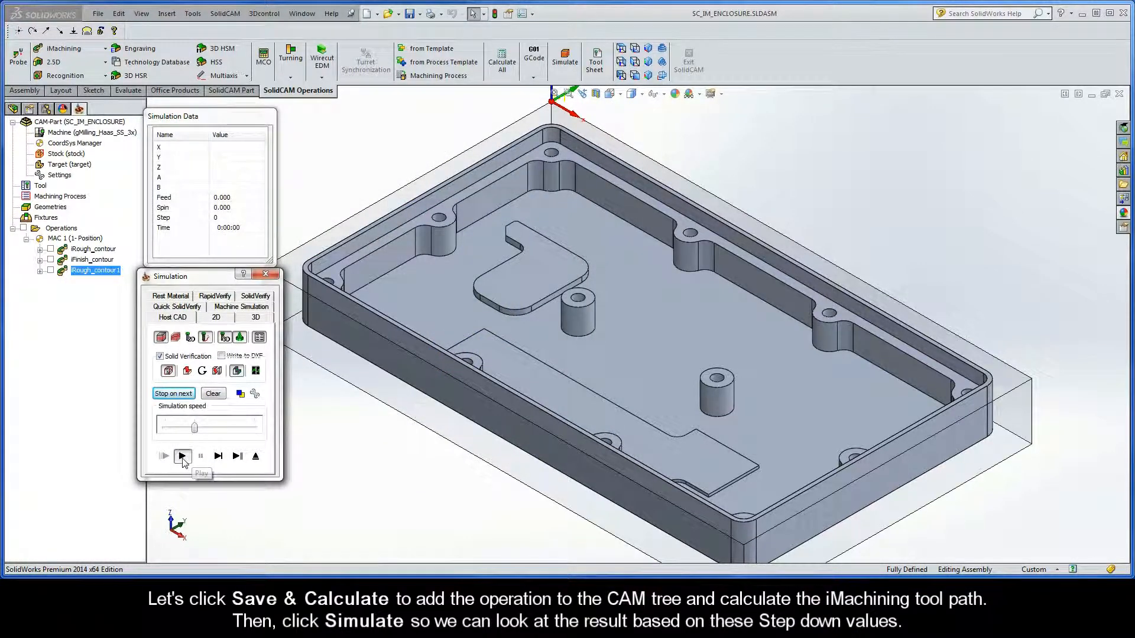
left_click_drag(195, 428, 254, 428)
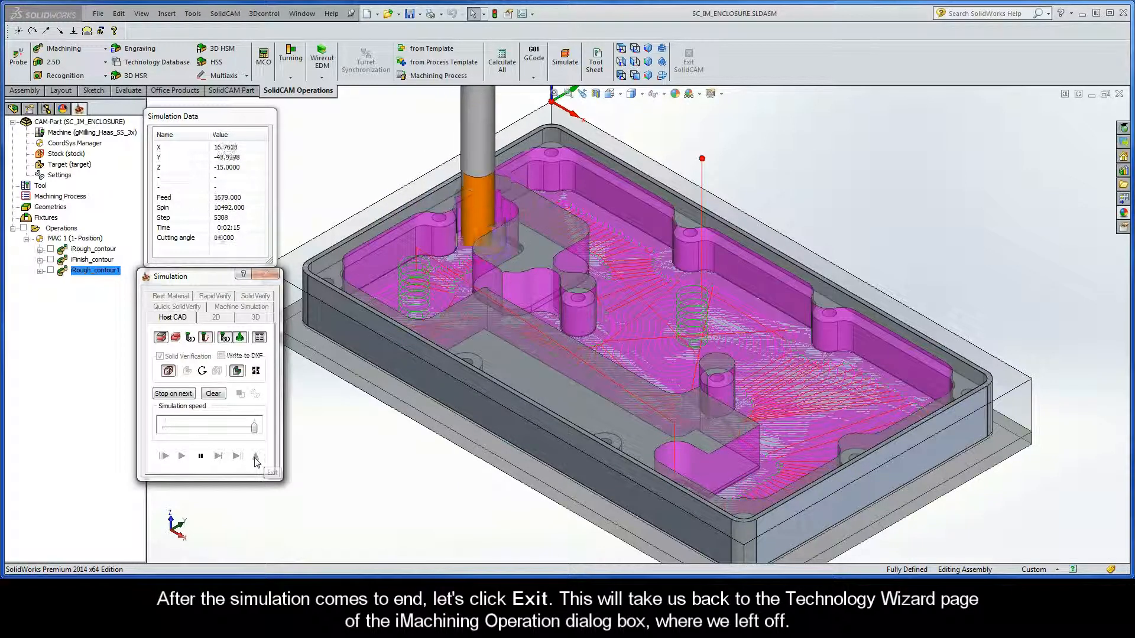
left_click(256, 459)
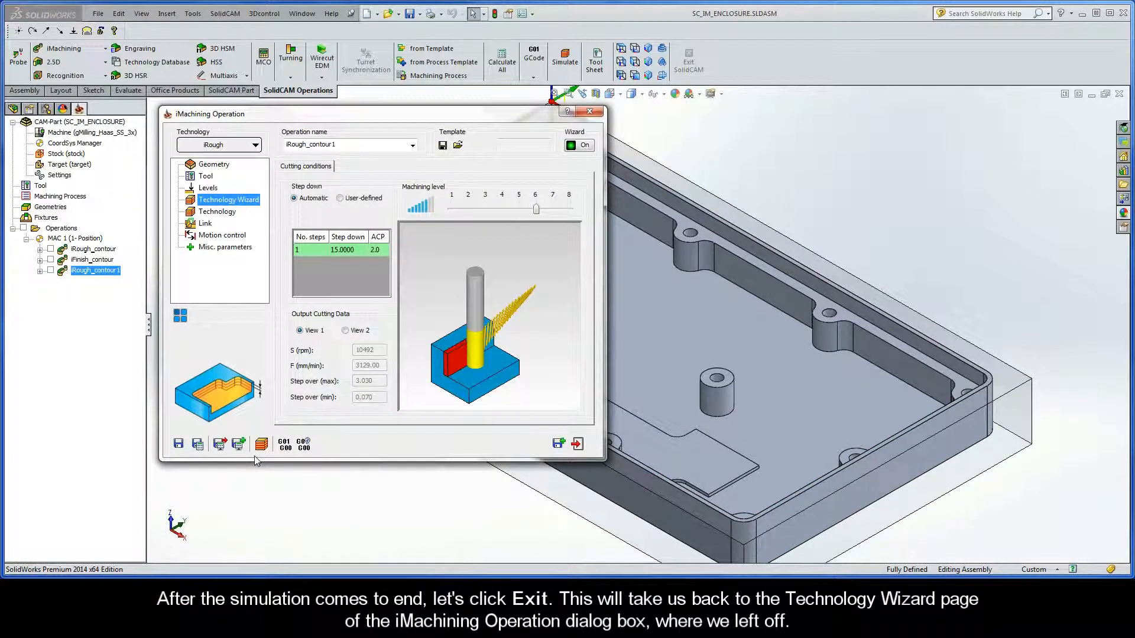
Switch the Technology Wizard's step down to user-defined, calculated by number of steps, and set 2 steps
left_click(341, 200)
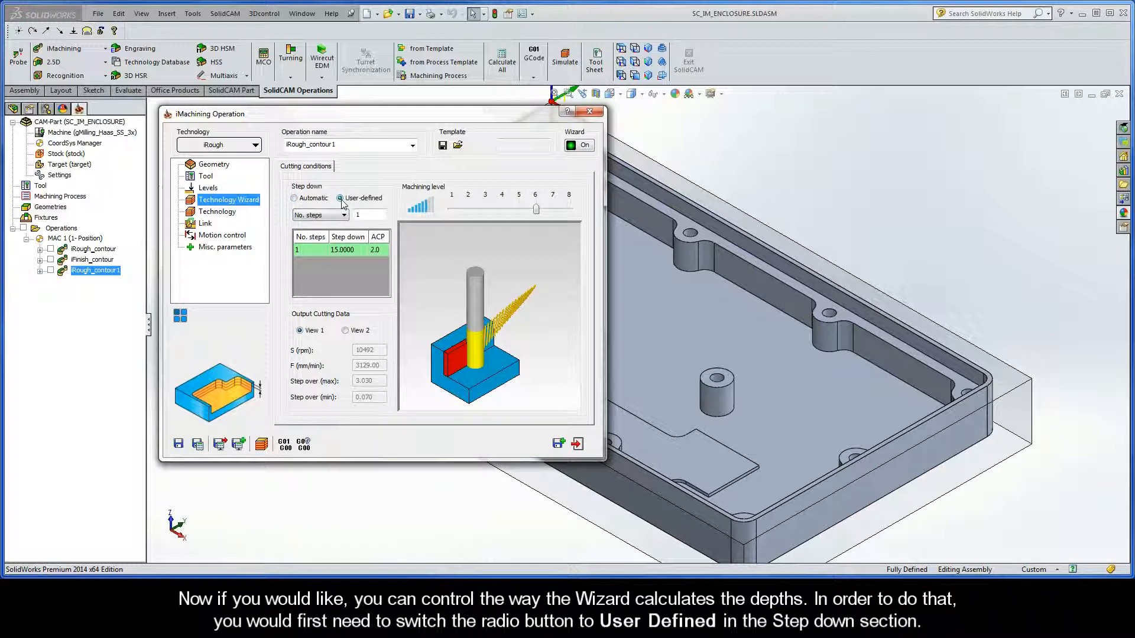
left_click(330, 217)
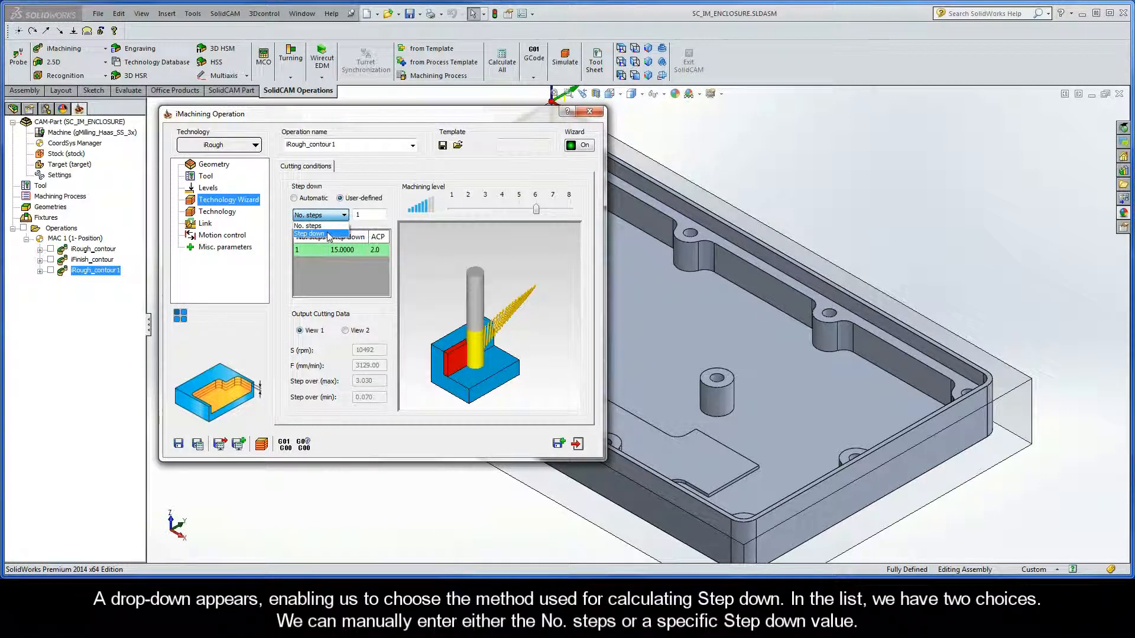
left_click(328, 226)
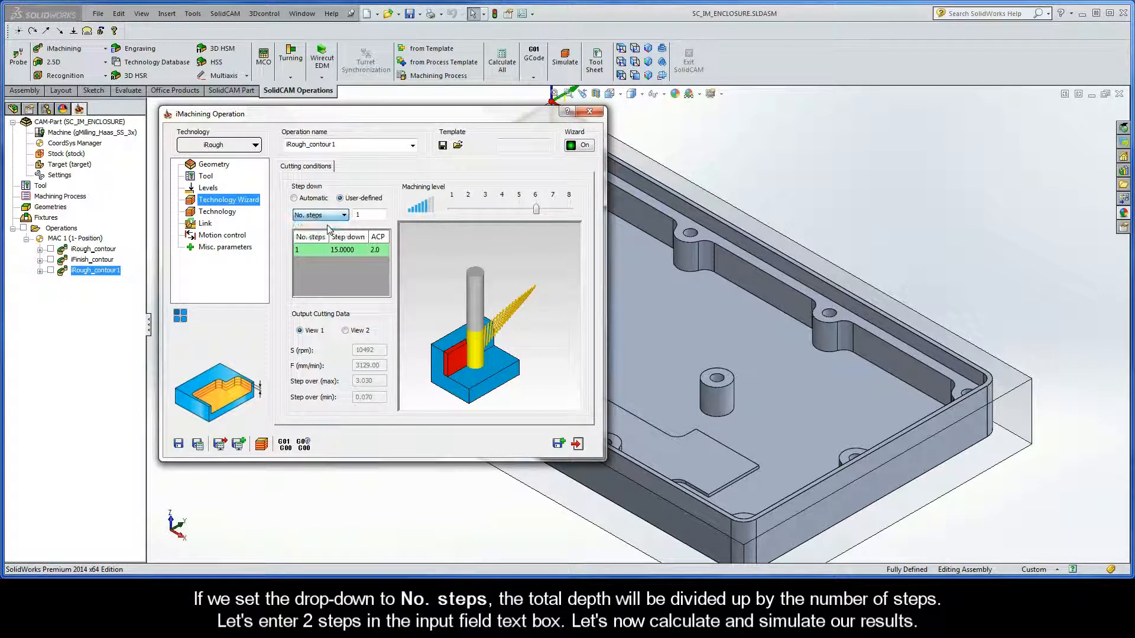
double_click(365, 214)
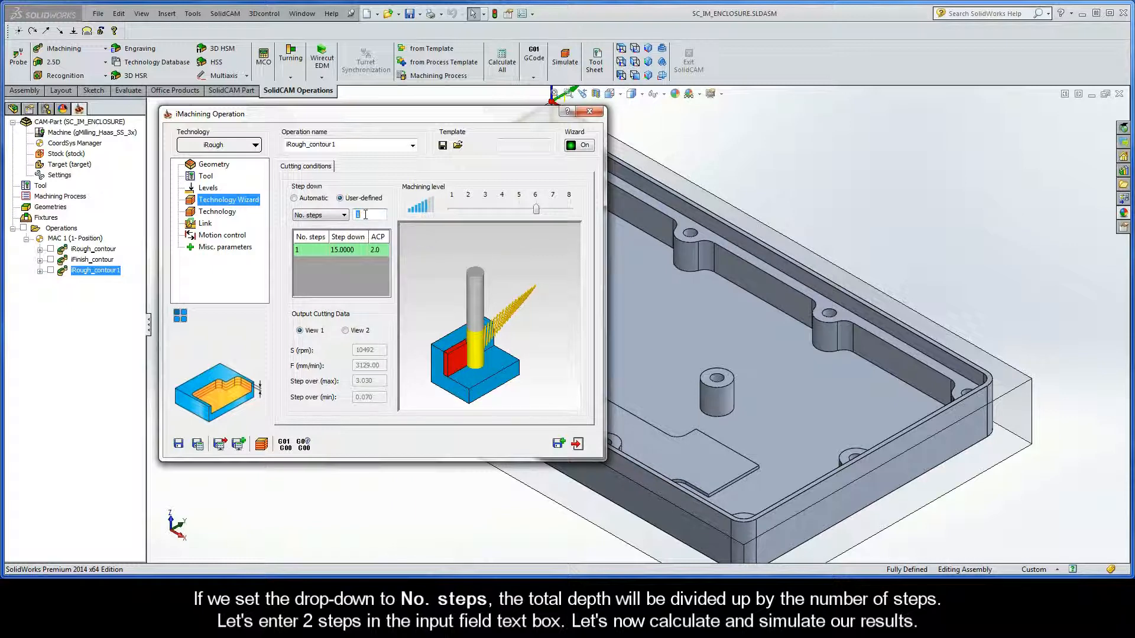
type("2")
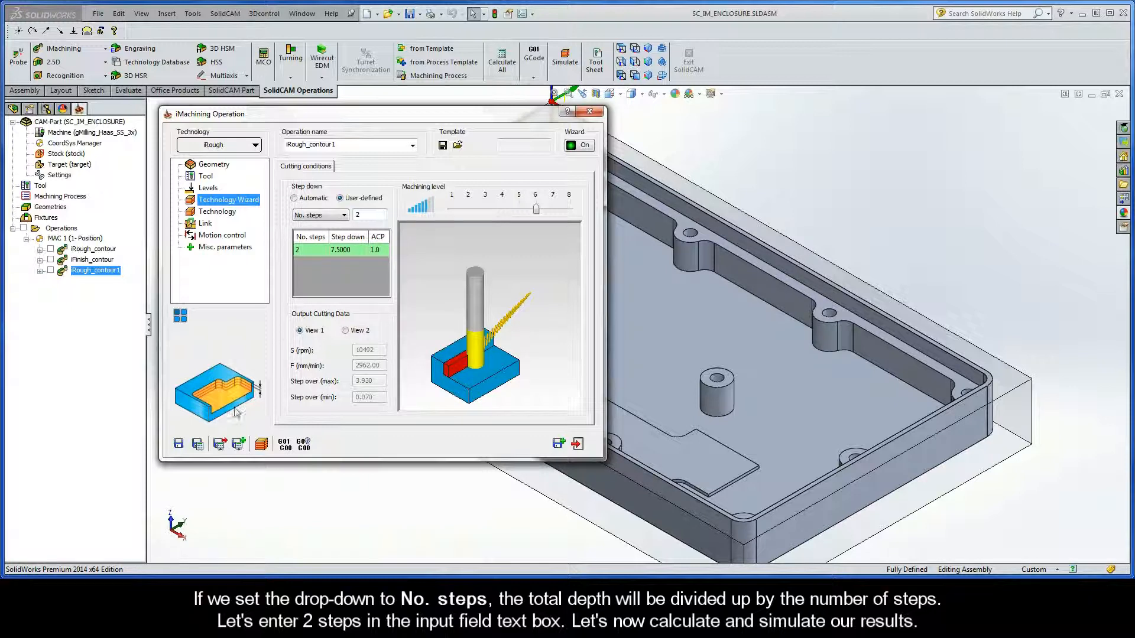
Save and calculate the operation with two steps, and play the tool path simulation through before exiting it
left_click(198, 444)
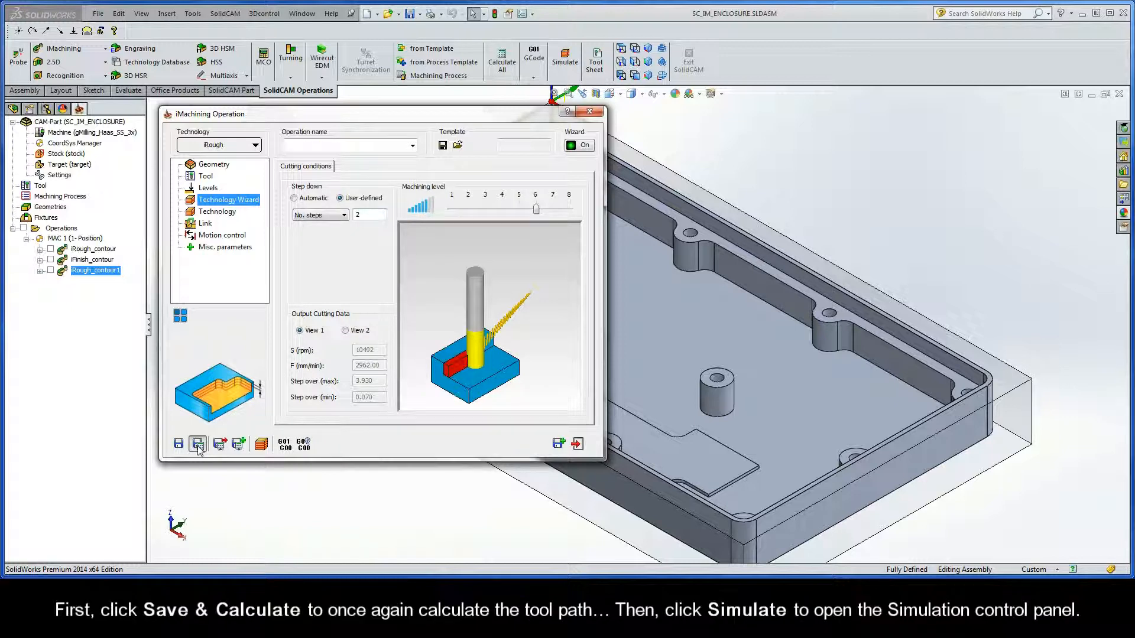
left_click(261, 444)
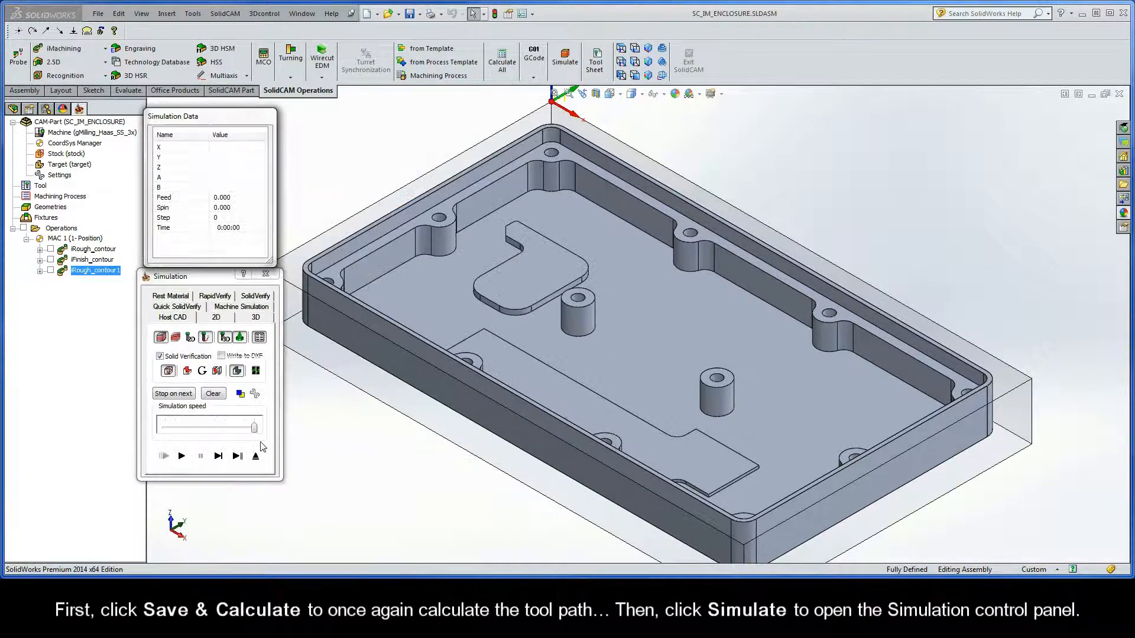
left_click(181, 457)
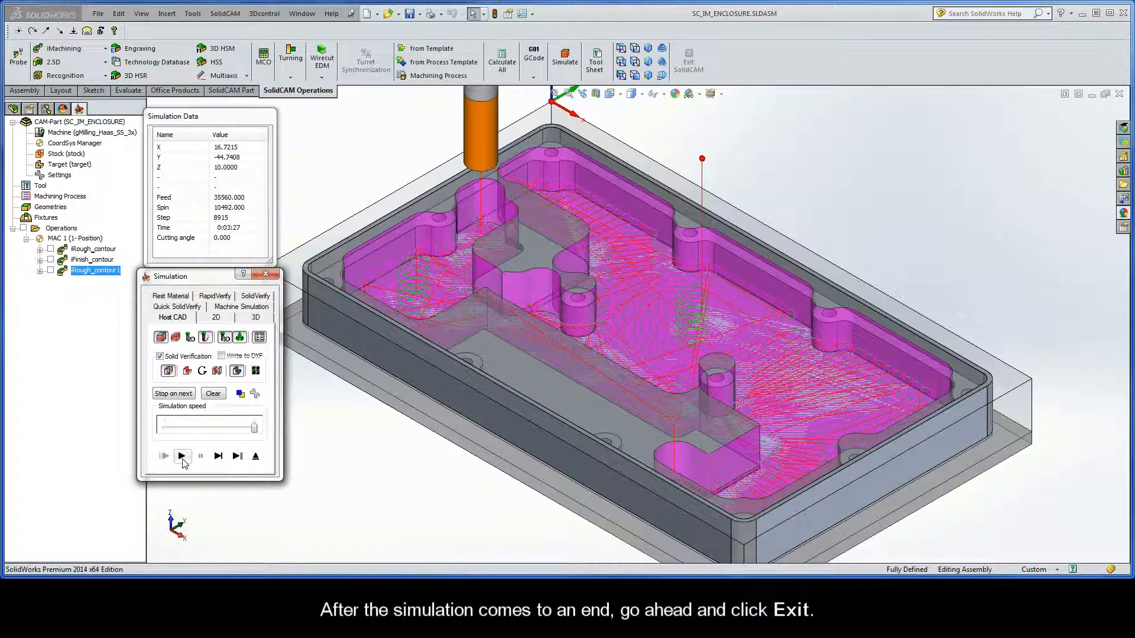
left_click(255, 456)
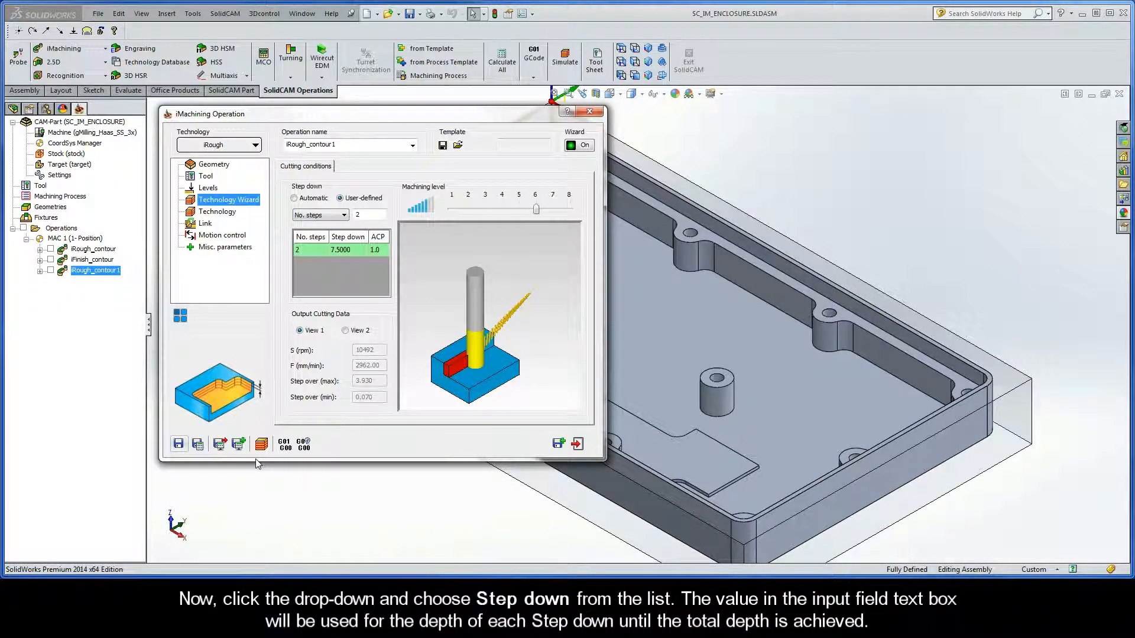
Change the step down calculation method to Step down and set its value to 3 mm
left_click(330, 217)
left_click(329, 234)
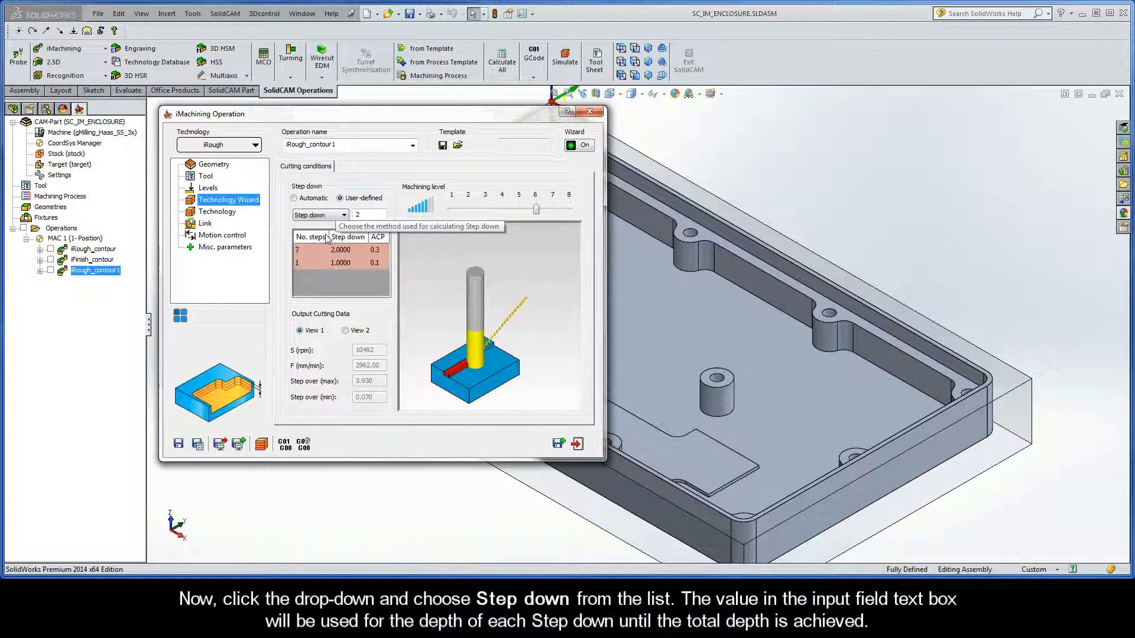
double_click(364, 214)
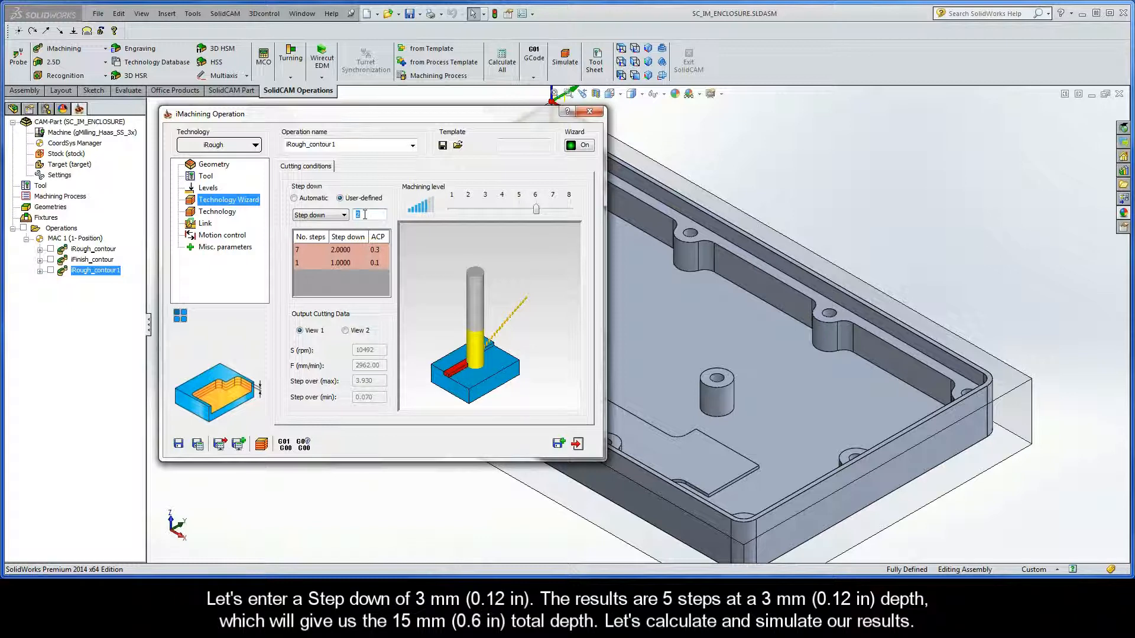
type("3")
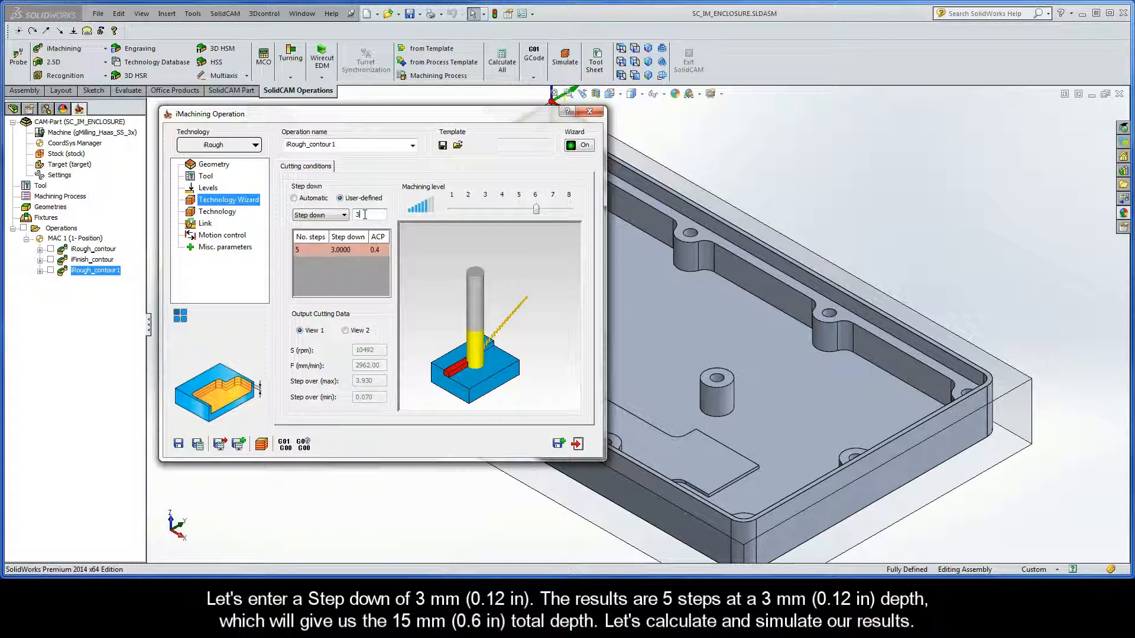
Save and calculate the operation with the 3 mm step down, simulate its tool path, and exit the simulation
left_click(199, 445)
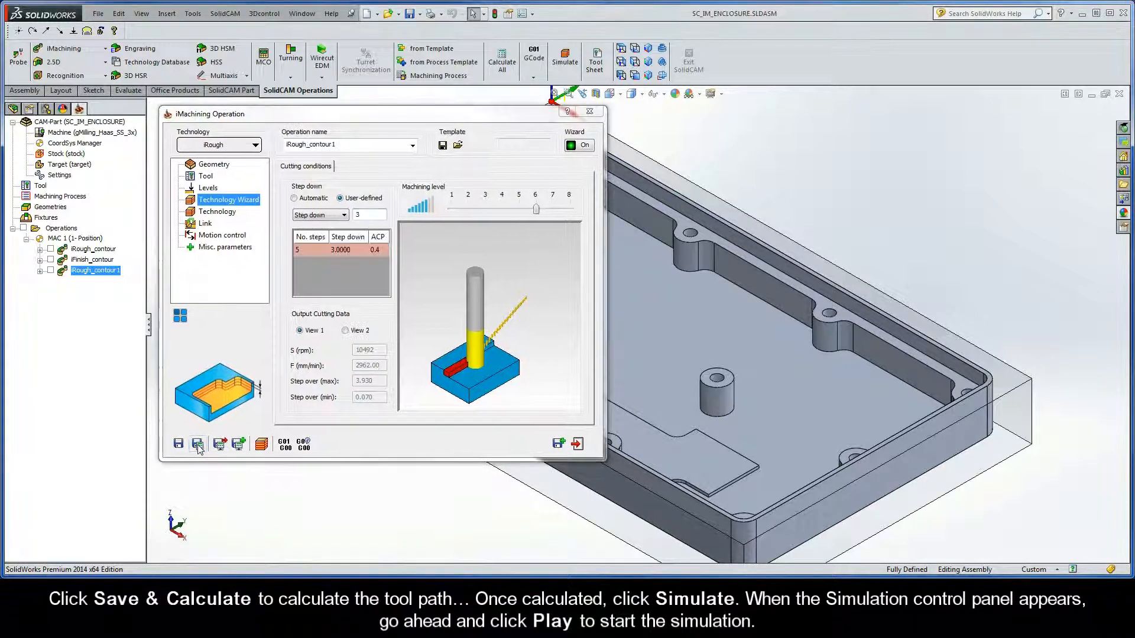
left_click(260, 444)
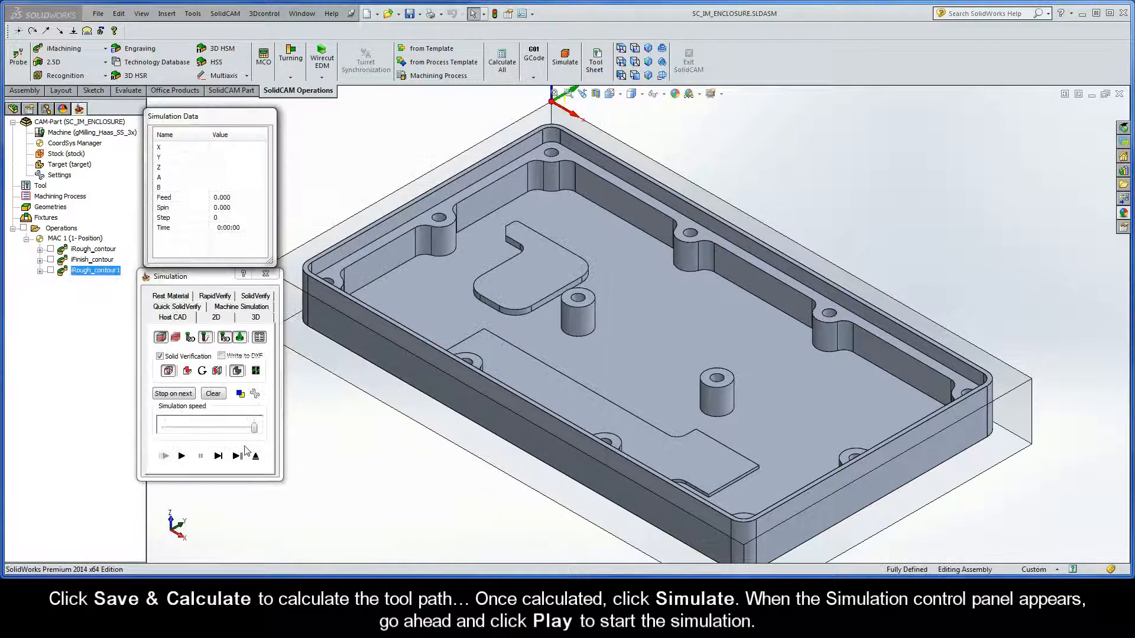
left_click(182, 456)
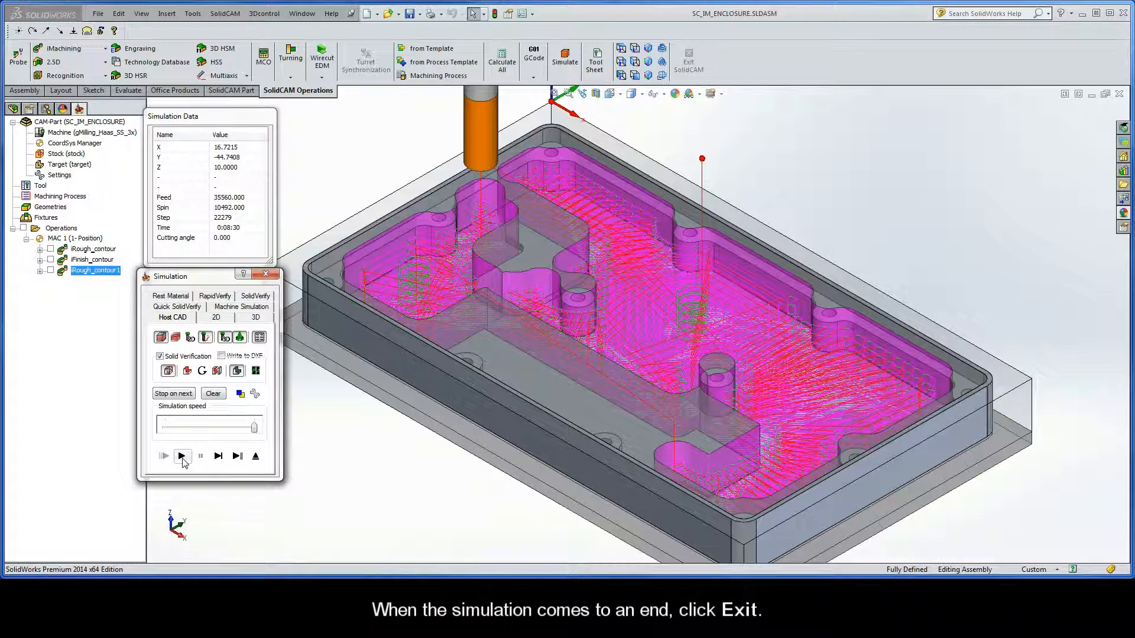
left_click(255, 456)
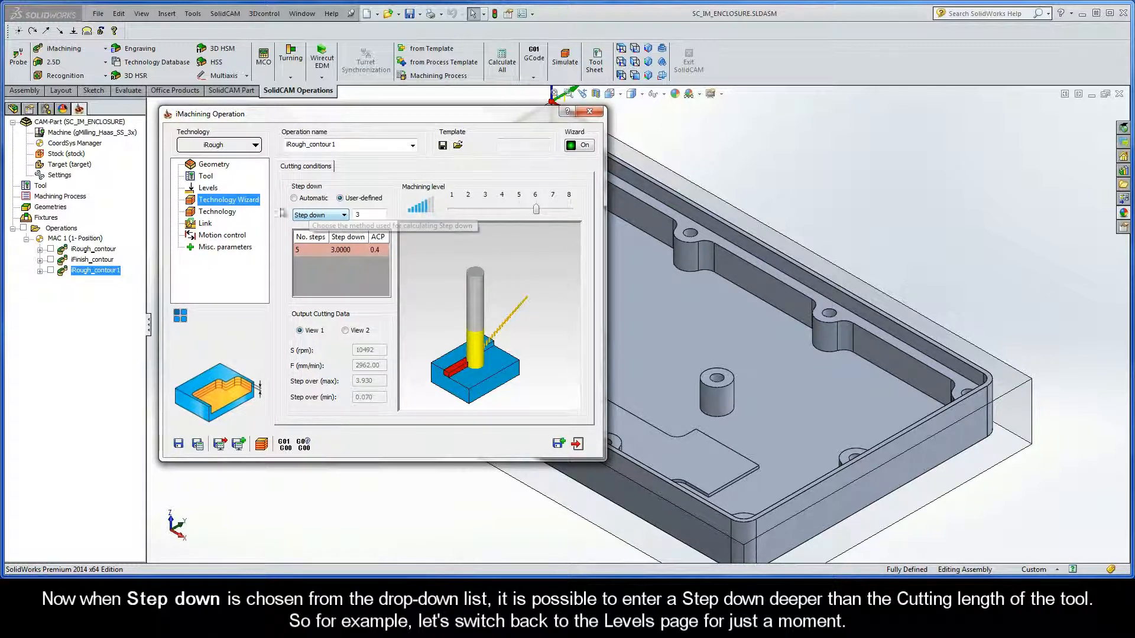
Set the operation's pocket depth manually to 30 mm in the milling levels
left_click(210, 189)
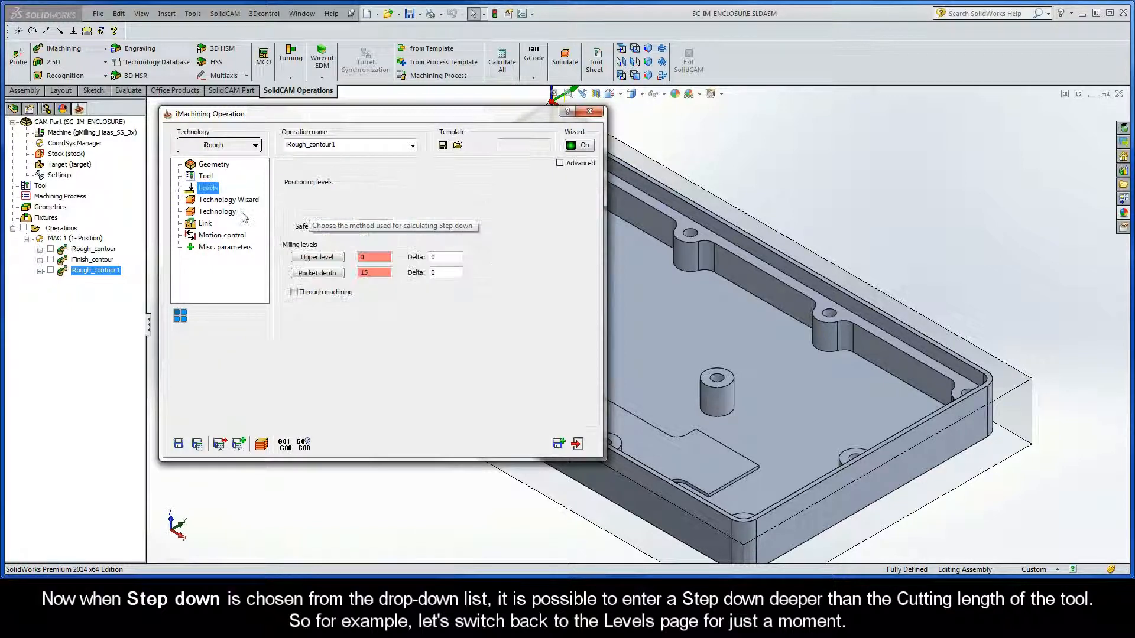
left_click(373, 272)
double_click(372, 272)
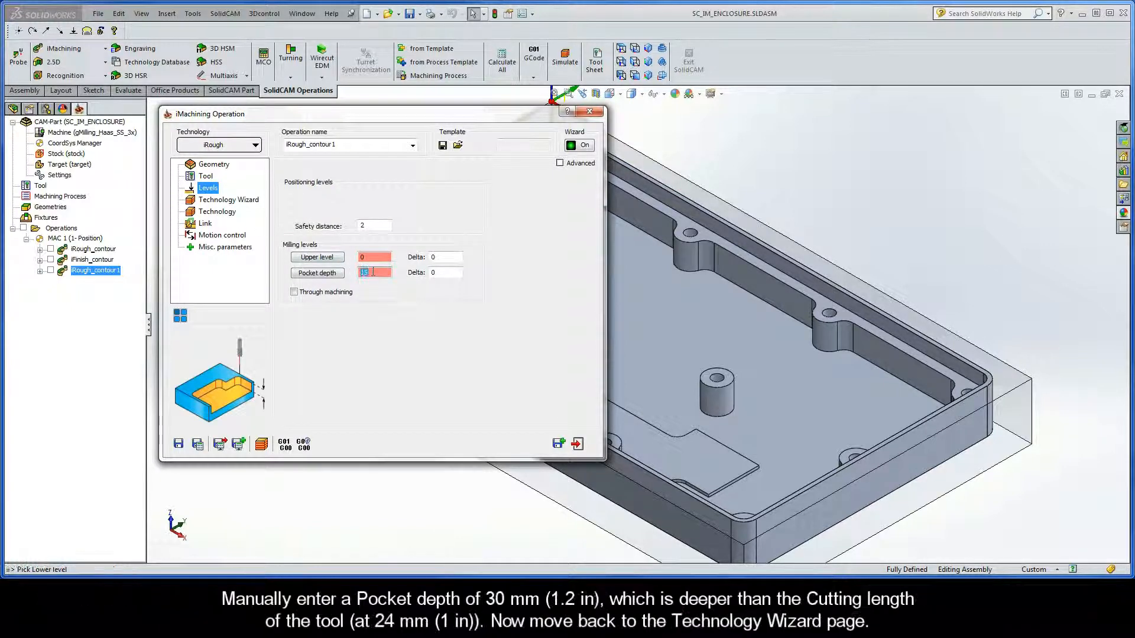
type("30")
Set the Technology Wizard's user-defined step down to 30 mm, matching the full pocket depth
left_click(222, 200)
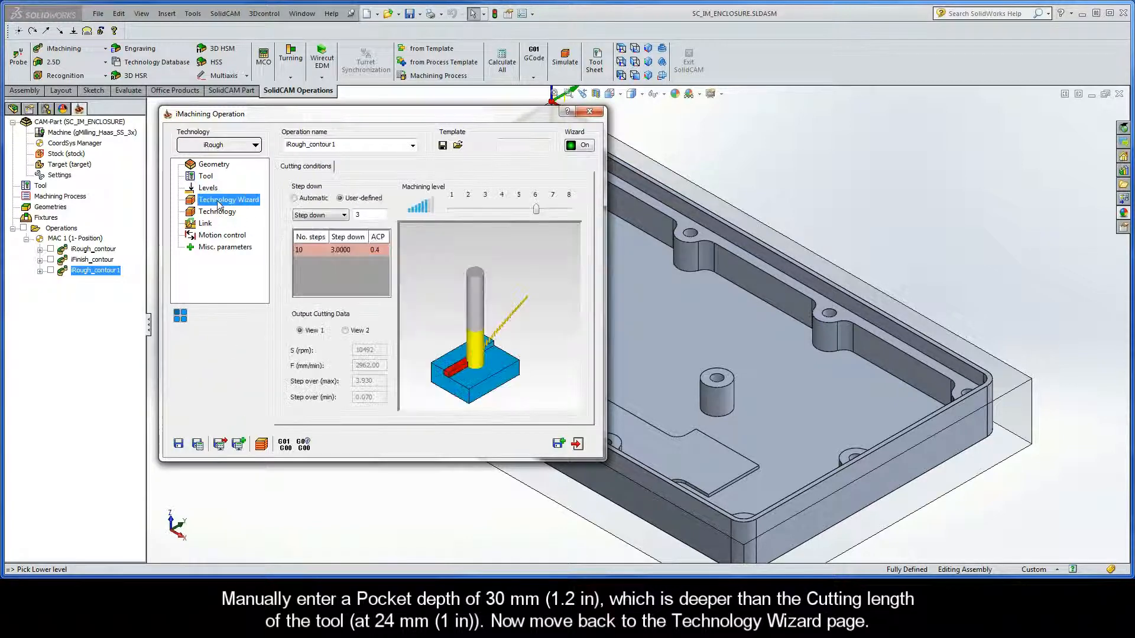
left_click(367, 214)
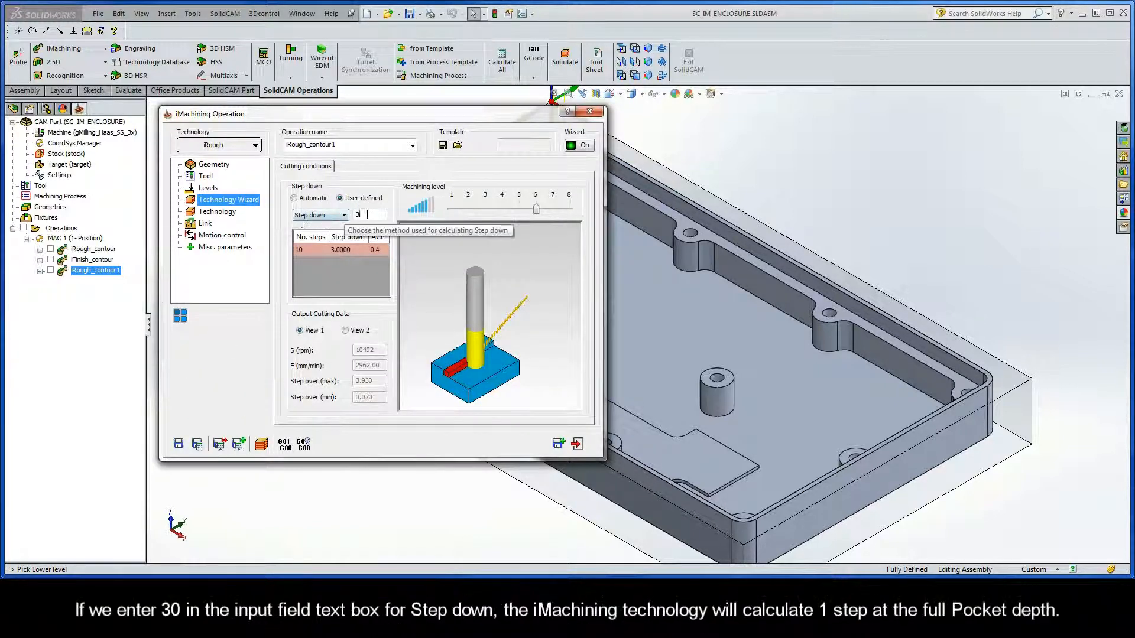
type("30")
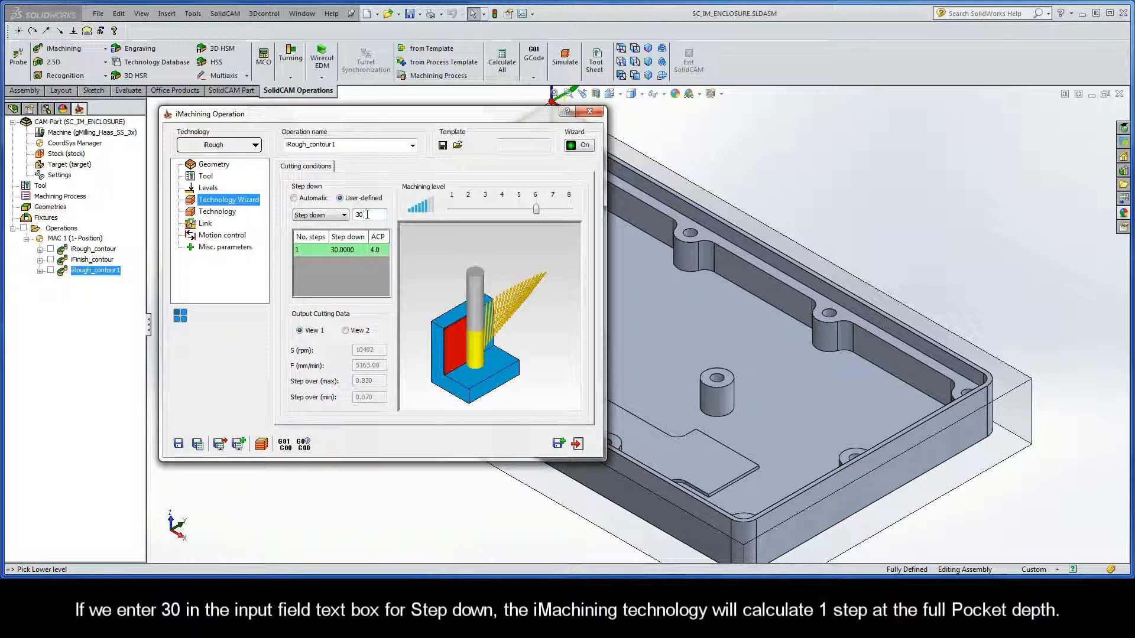
Switch the step down calculation back to number of steps and set it to 1 step
left_click(328, 215)
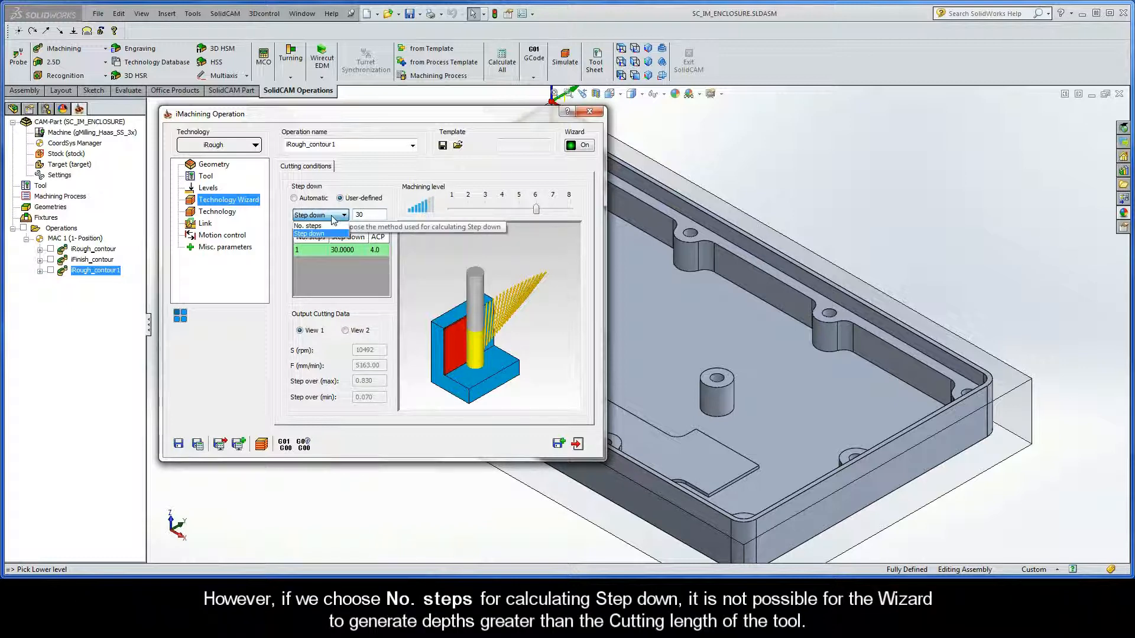
left_click(316, 225)
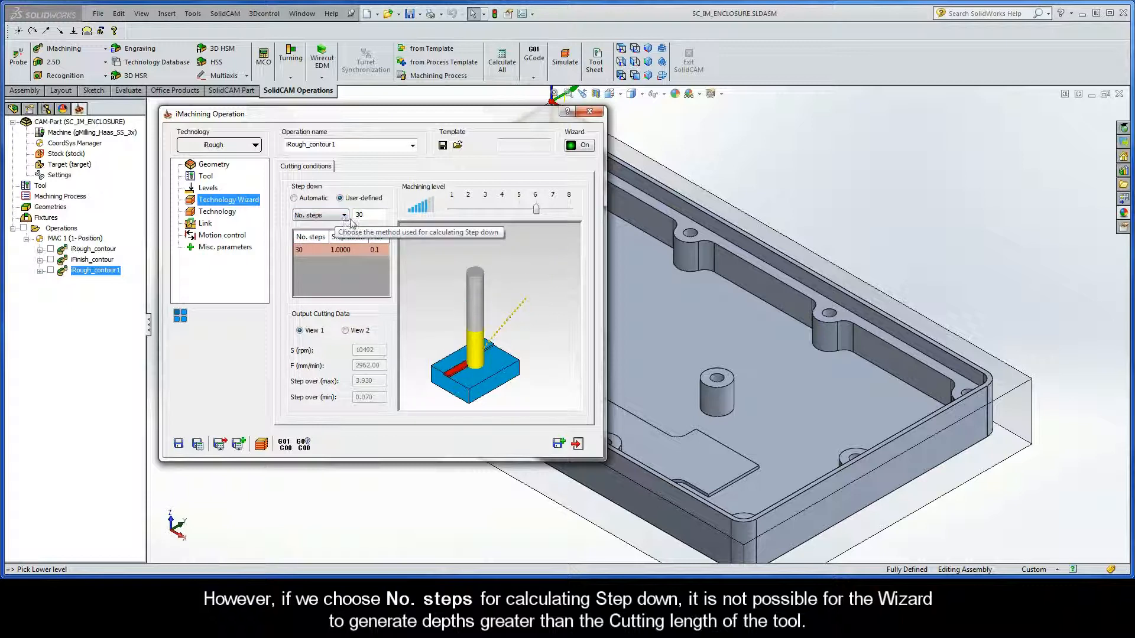
double_click(367, 214)
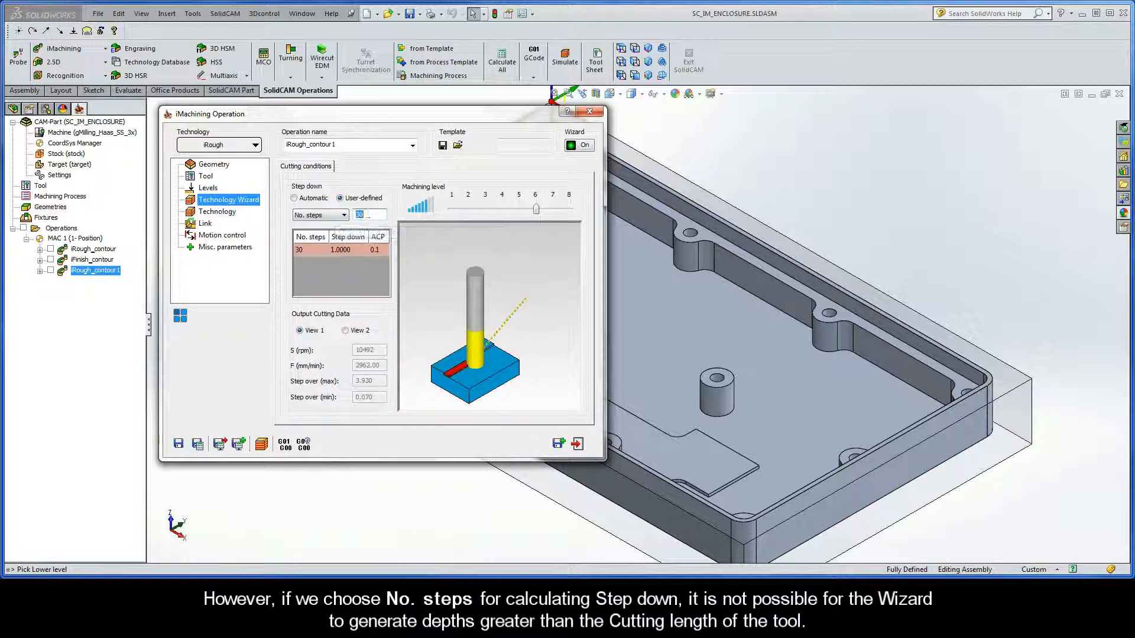
type("1")
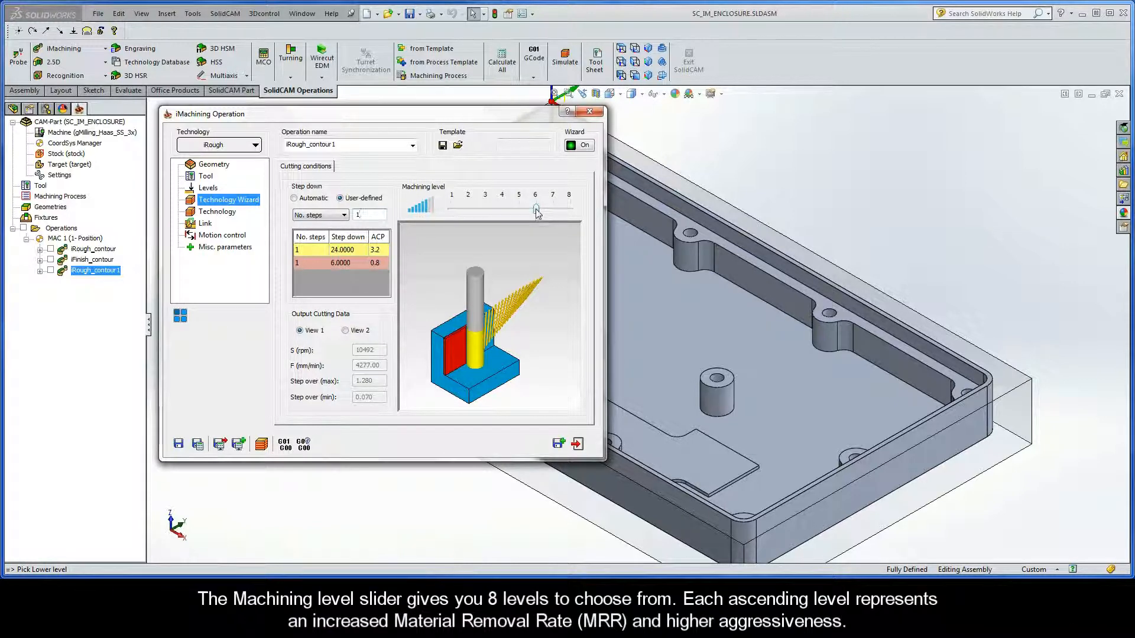
Review the output cutting data for machining level 6 in View 2, and return to View 1
mouse_move(535, 210)
left_mouse_down()
mouse_move(452, 214)
mouse_move(537, 212)
left_mouse_up()
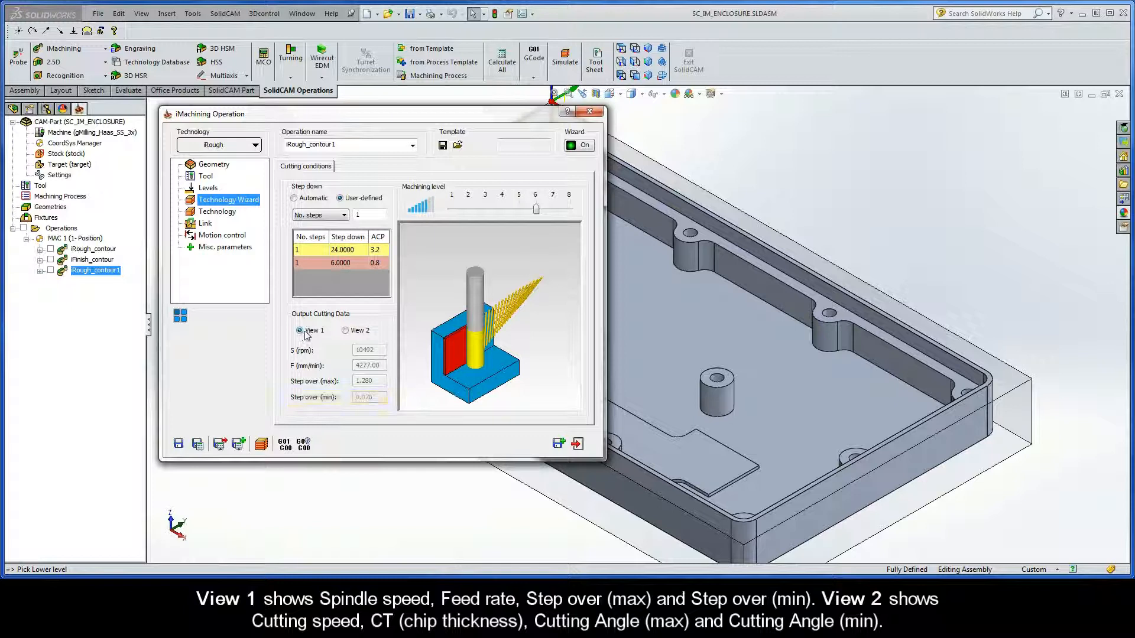
left_click(345, 331)
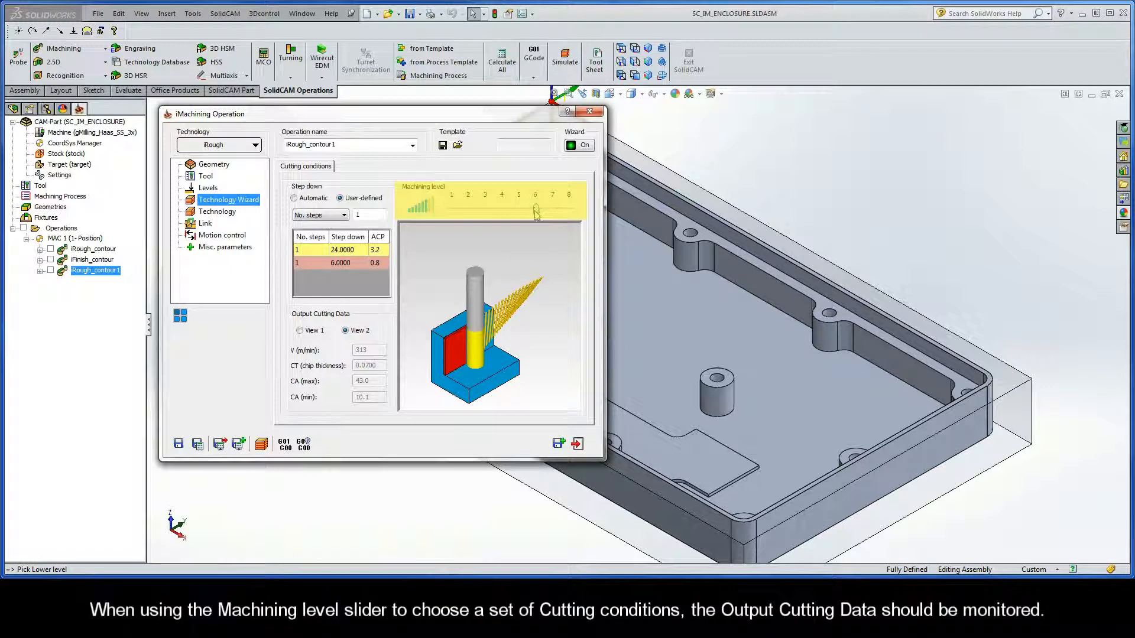
left_click(299, 331)
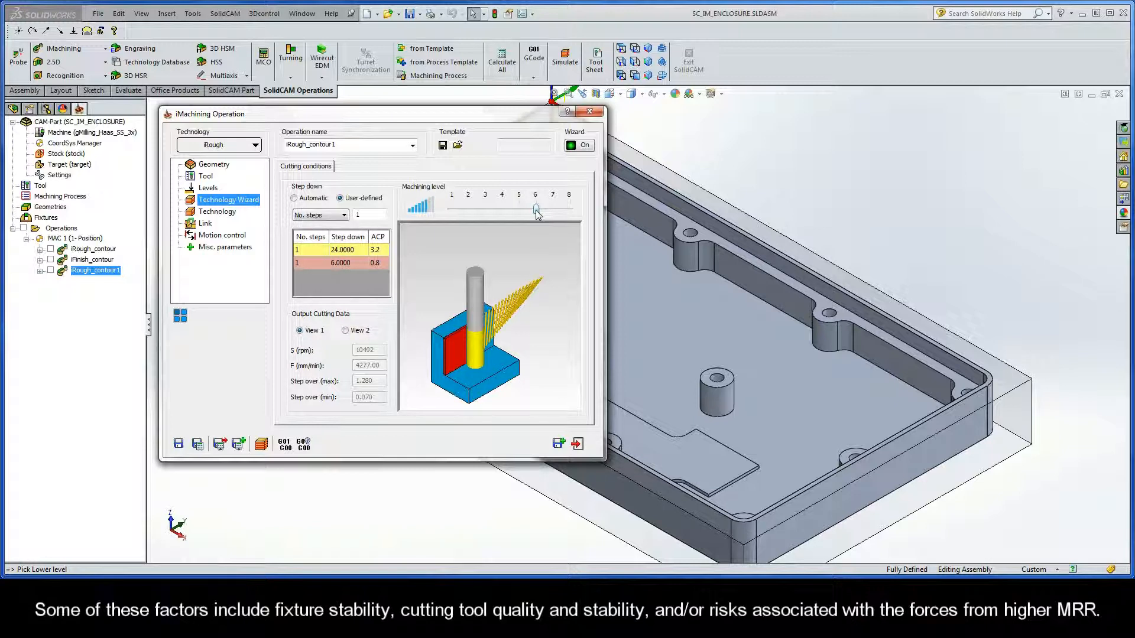
mouse_move(537, 211)
left_mouse_down()
mouse_move(452, 211)
mouse_move(535, 212)
left_mouse_up()
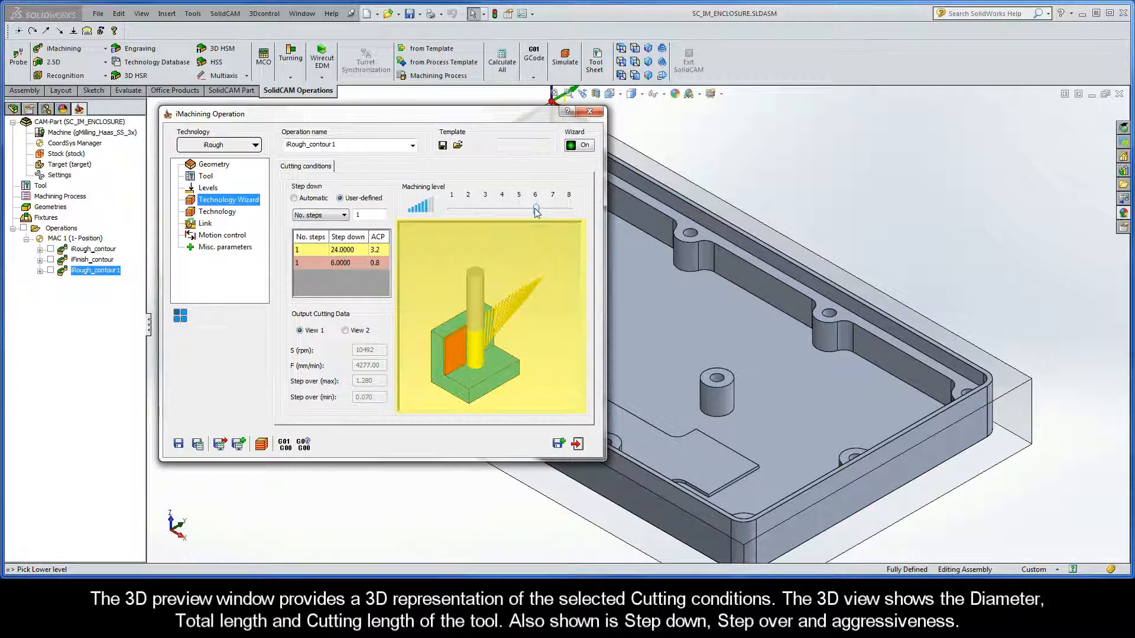
Raise the machining level to 8, examine the tool and chips closely in the 3D preview, and return the level to 6
scroll(503, 347, "up", 3)
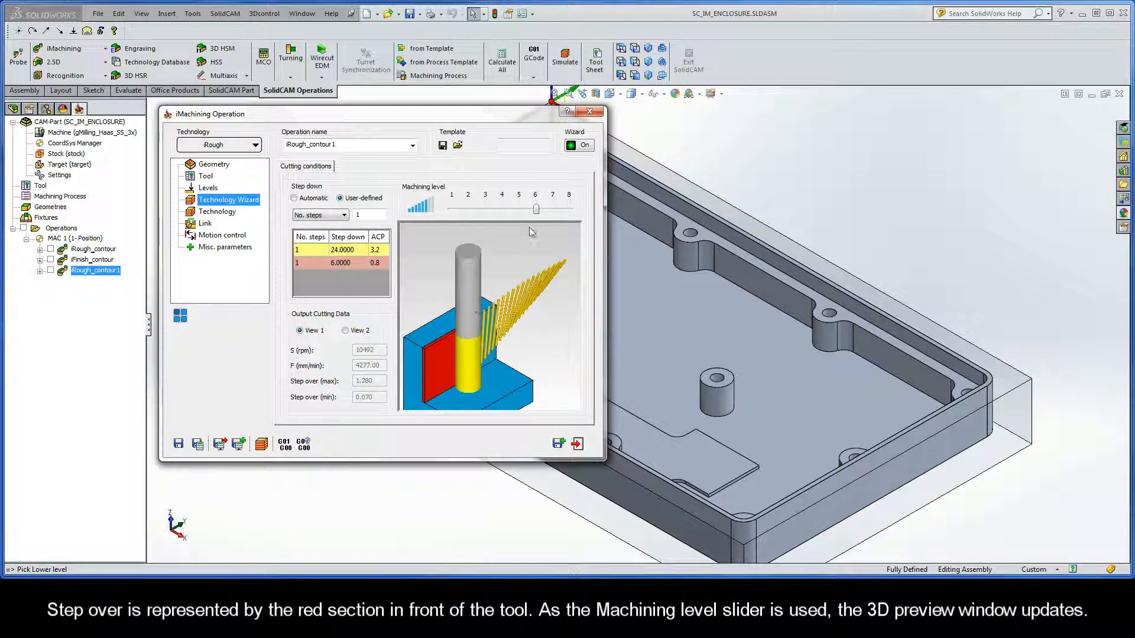
mouse_move(535, 210)
left_mouse_down()
mouse_move(452, 211)
mouse_move(549, 216)
left_mouse_up()
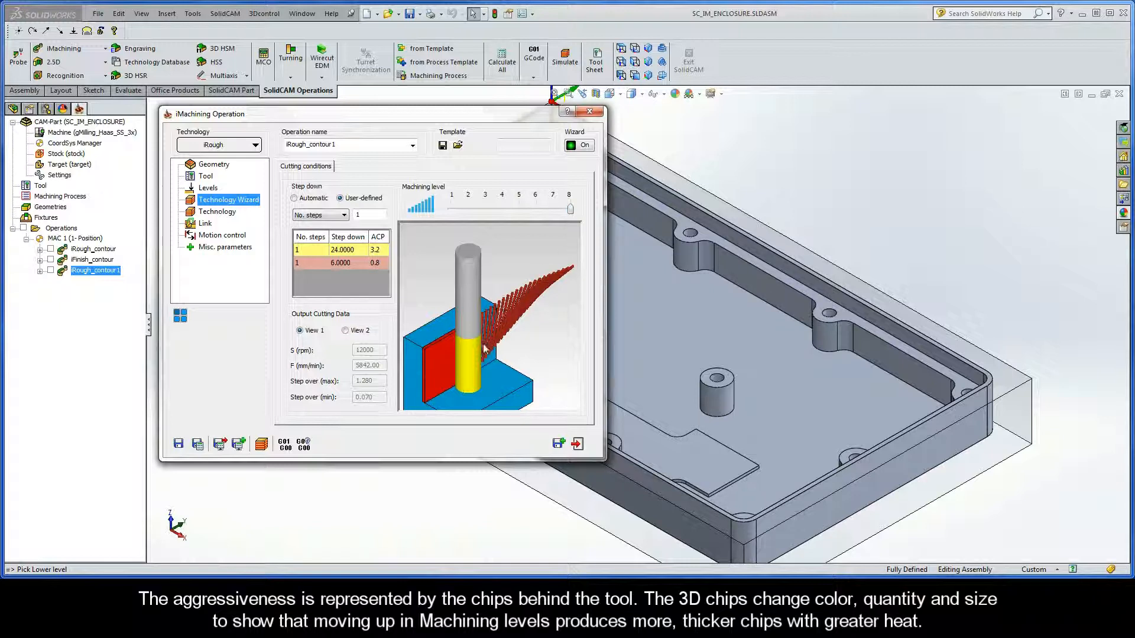
middle_click_drag(536, 309, 513, 302)
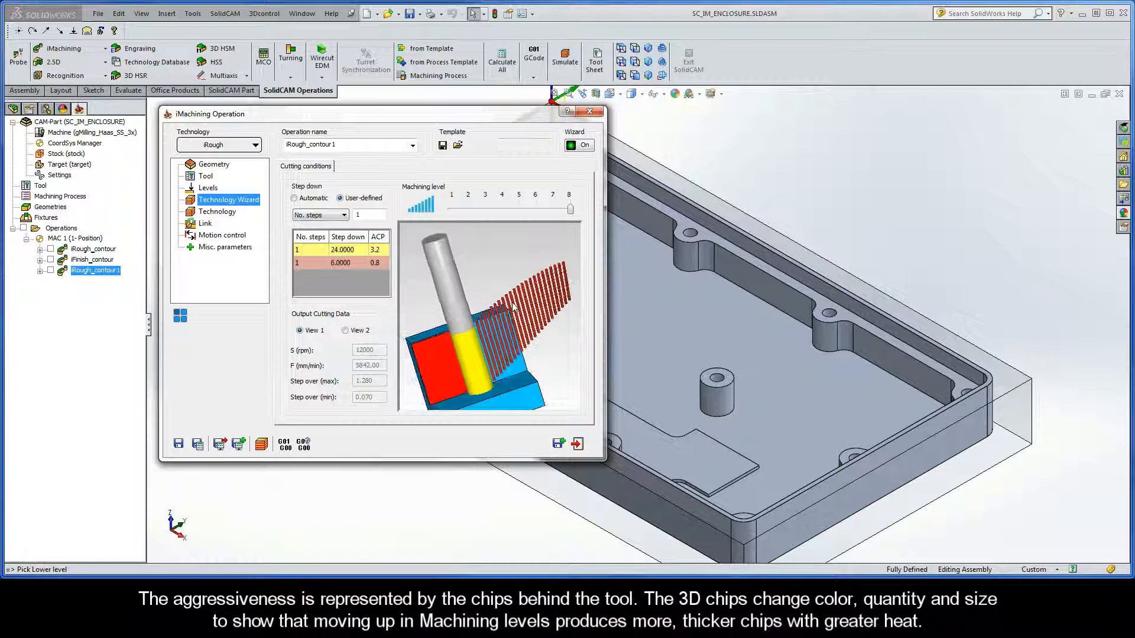
scroll(518, 333, "up", 4)
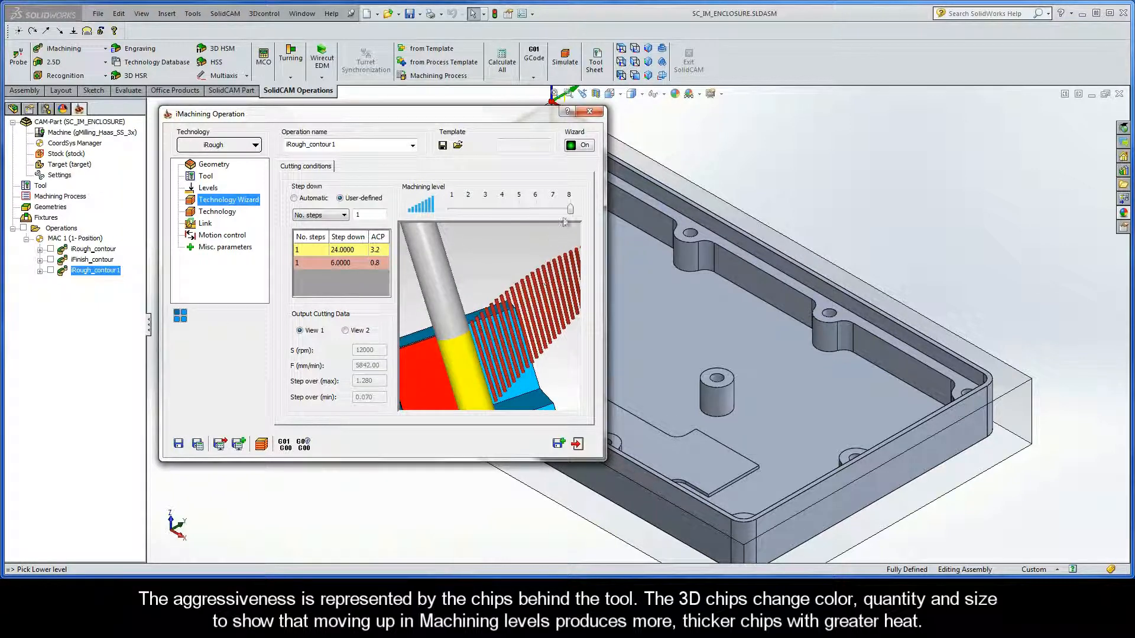
left_click_drag(570, 210, 537, 211)
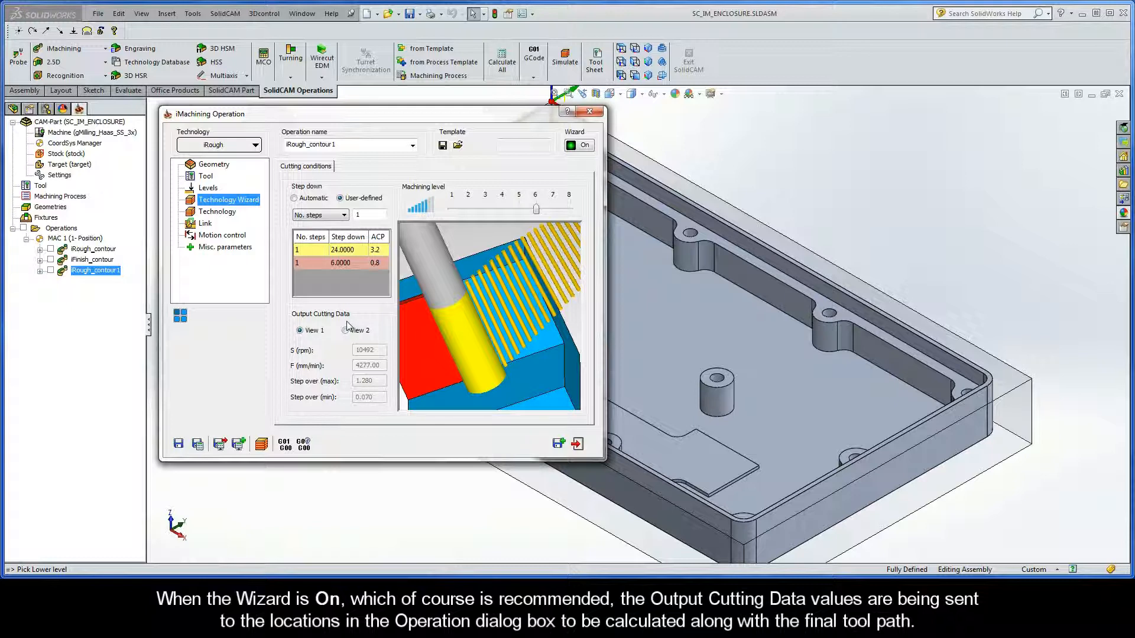
Check the locked feed and spin rates in the tool data and the locked step down and cutting angles in the technology parameters
left_click(210, 179)
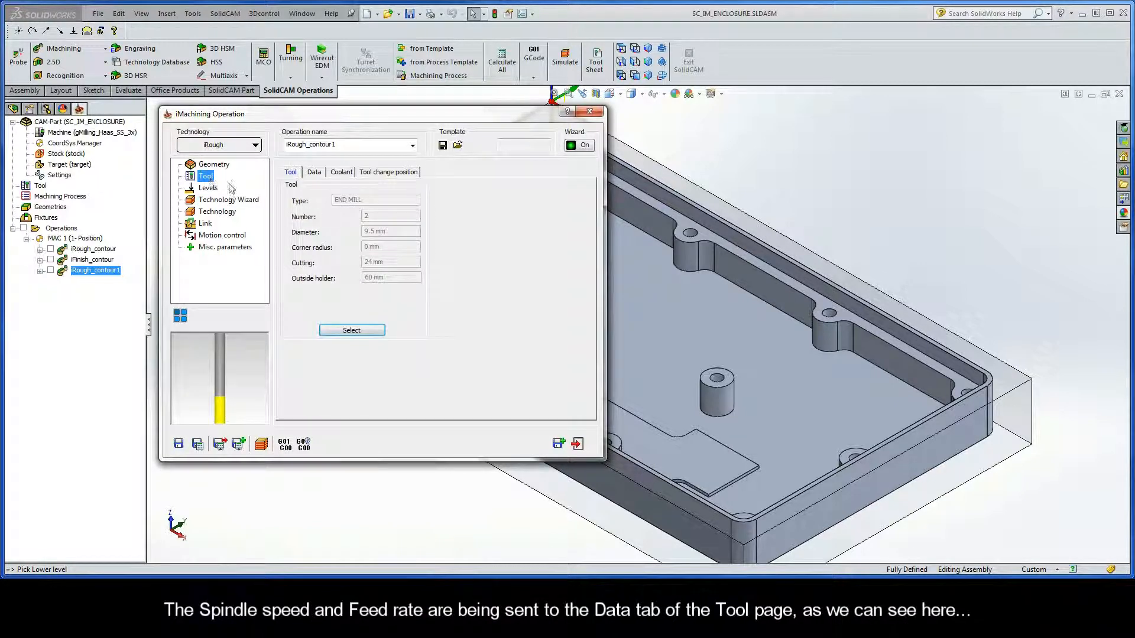
left_click(314, 172)
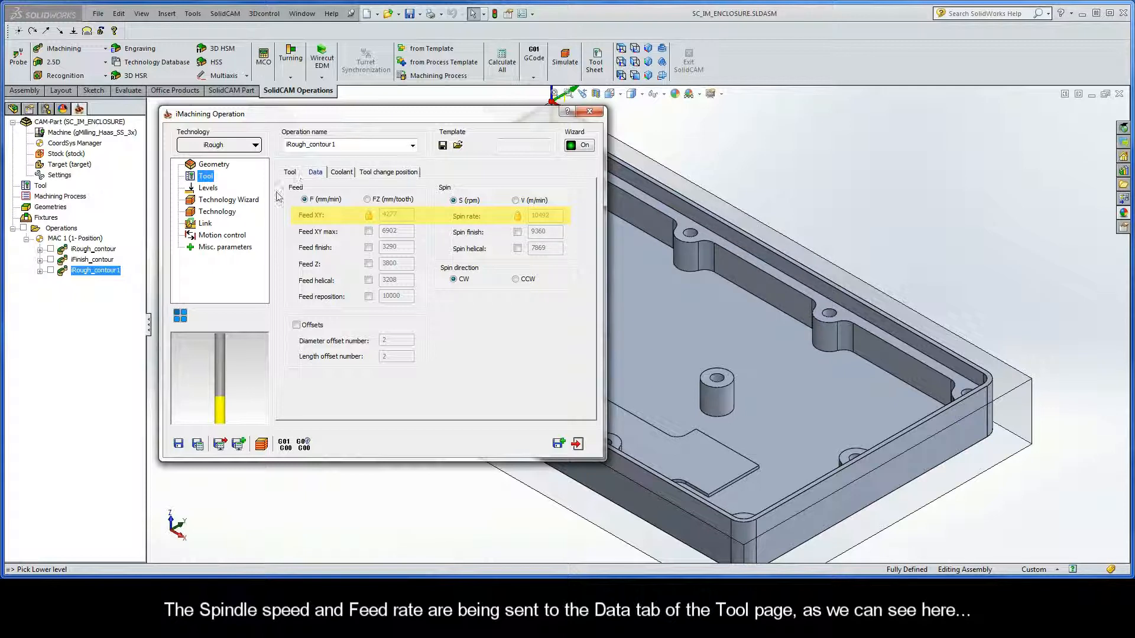
left_click(218, 215)
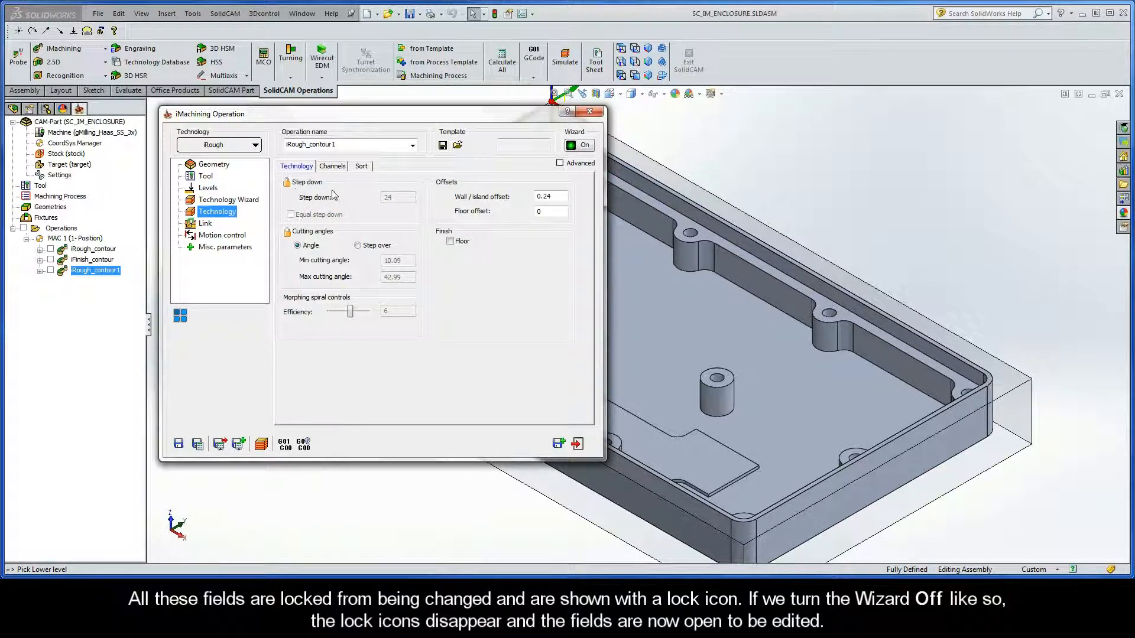
Turn the Wizard off and check that the step down, minimum cutting angle and maximum cutting angle can be edited
left_click(584, 145)
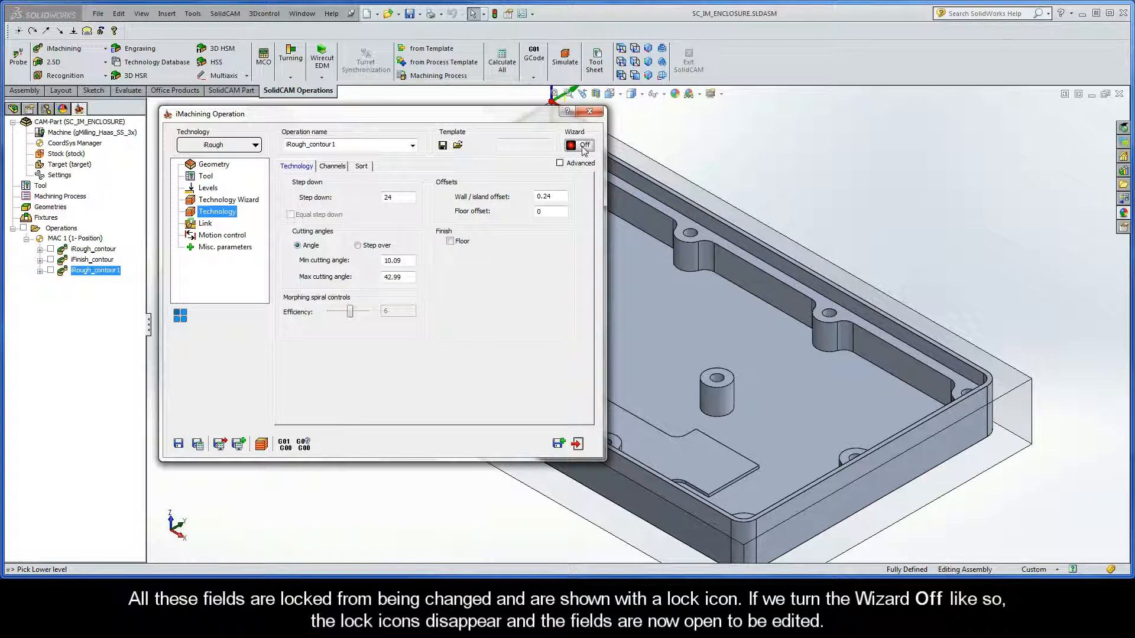
double_click(404, 198)
double_click(404, 261)
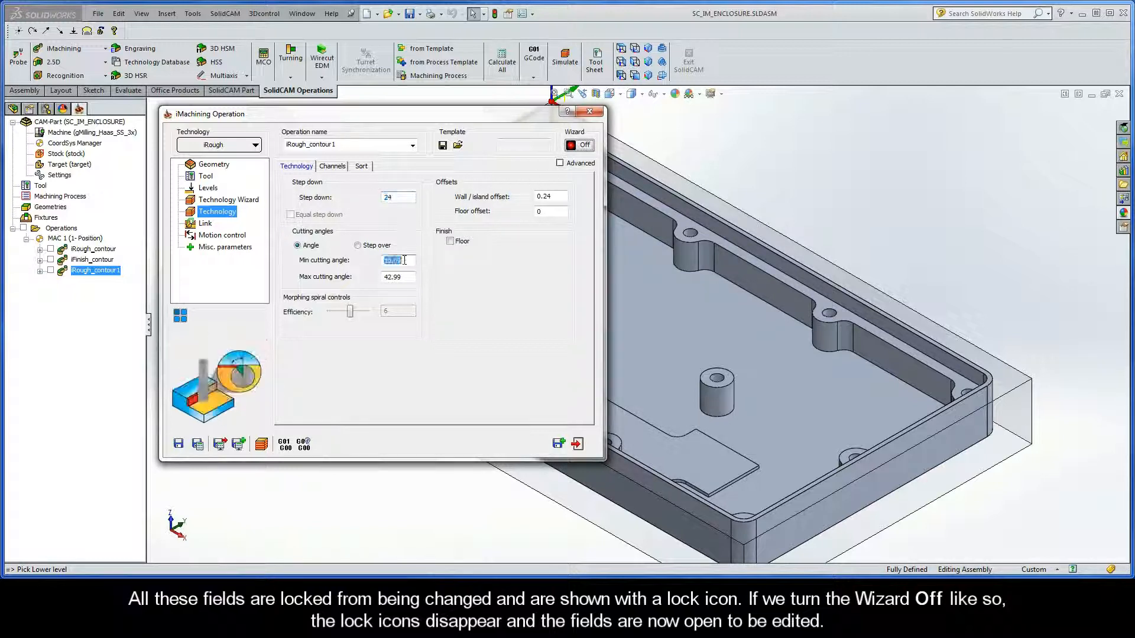
double_click(404, 278)
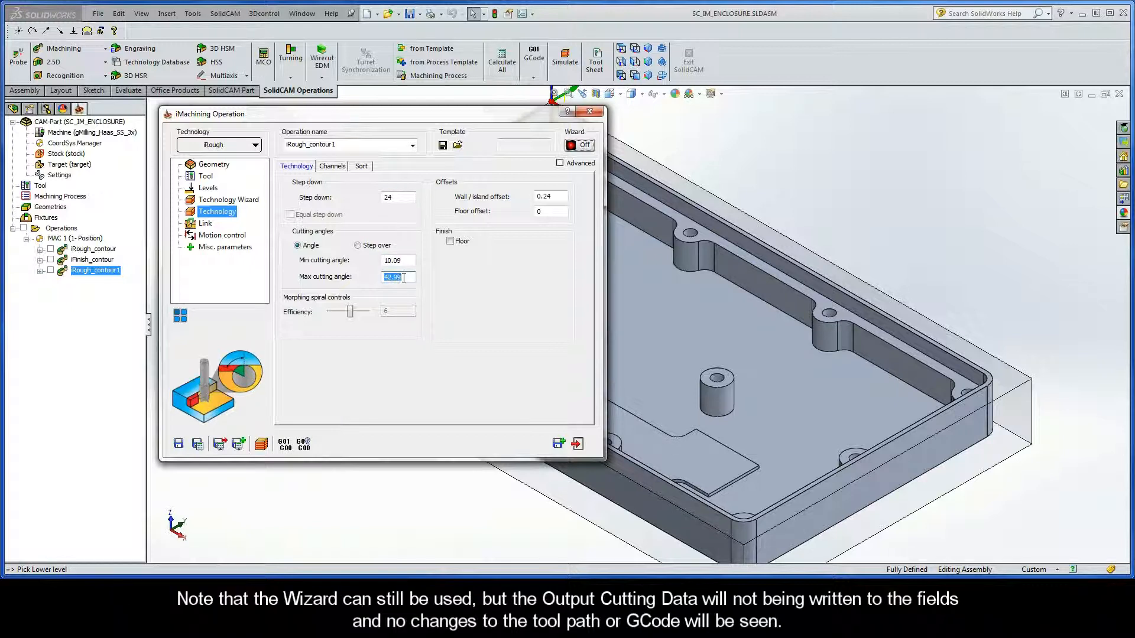